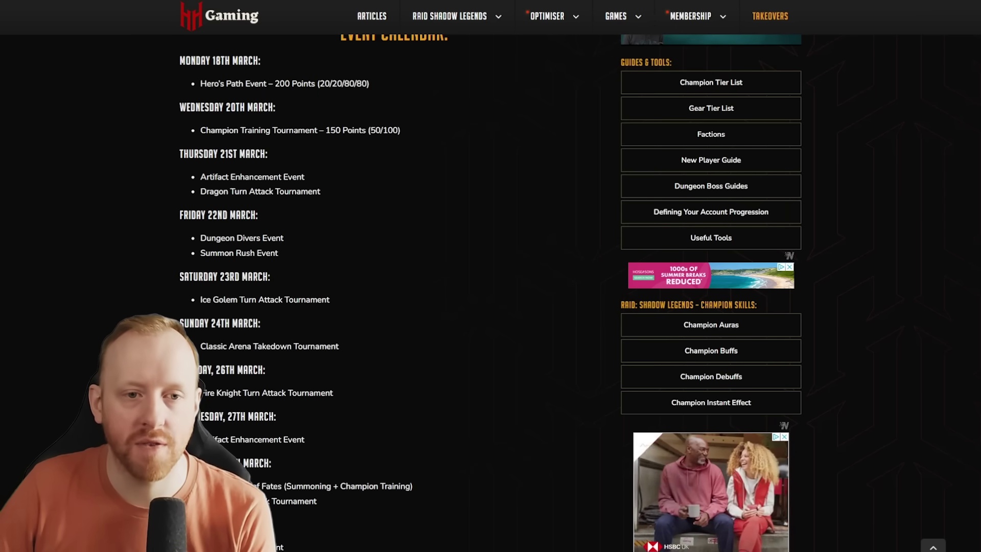
Step: Read through the Titan Event article's event calendar and day-by-day breakdown of festival points
scroll(228, 258, down, 10)
scroll(224, 256, down, 1)
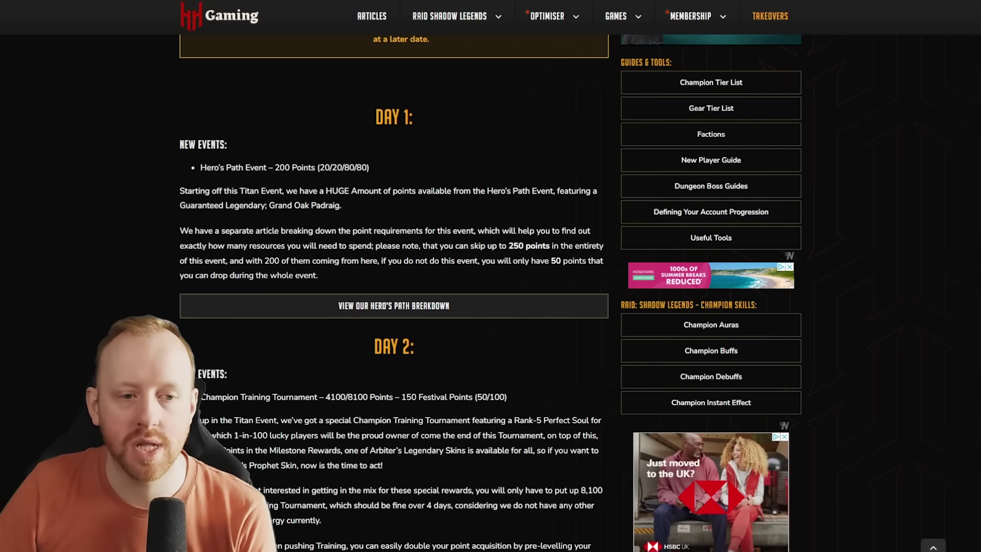
scroll(394, 292, down, 10)
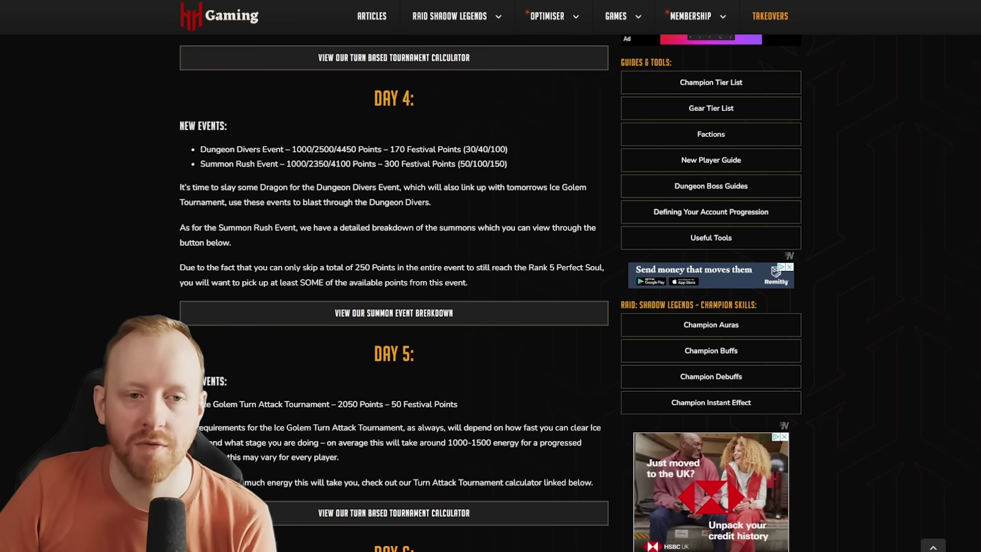
scroll(538, 216, up, 20)
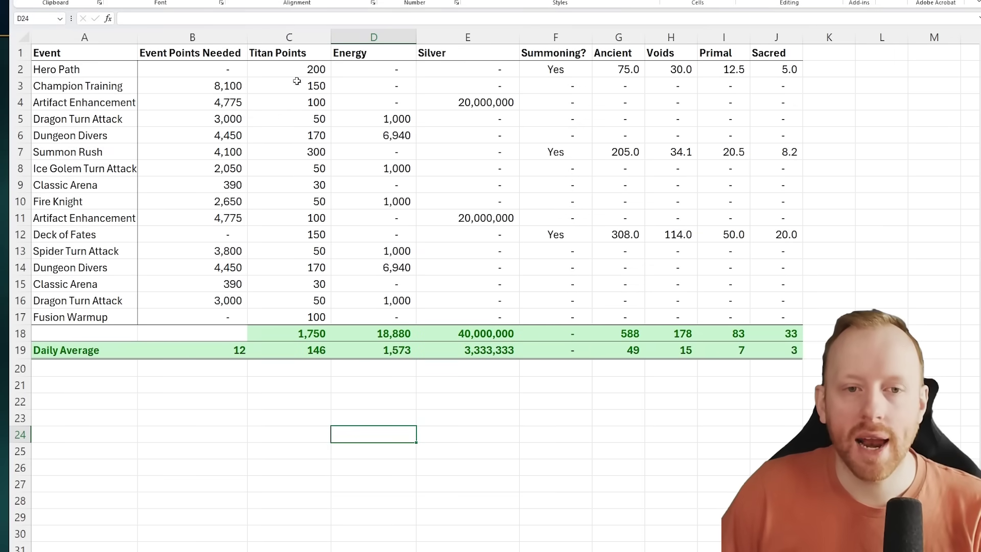
Step: Switch to the Excel event spreadsheet and review the event points needed from Champion Training through the last Dragon Turn Attack
click(244, 87)
drag(244, 87, 241, 299)
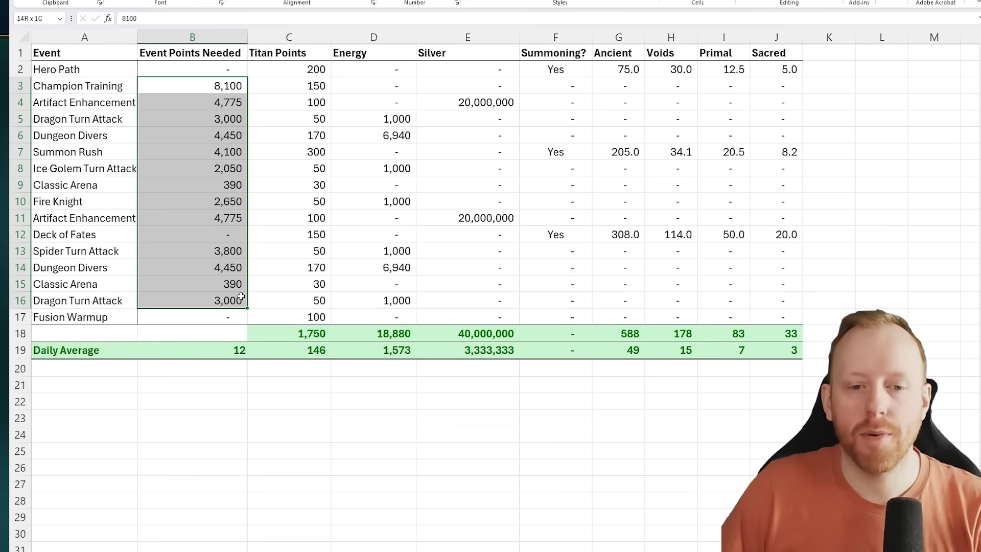
click(382, 148)
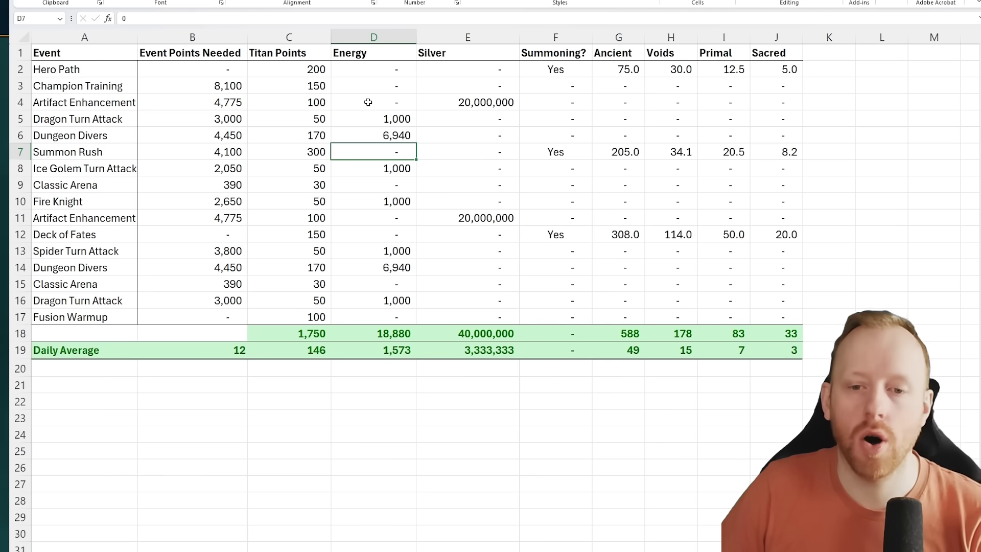
click(480, 250)
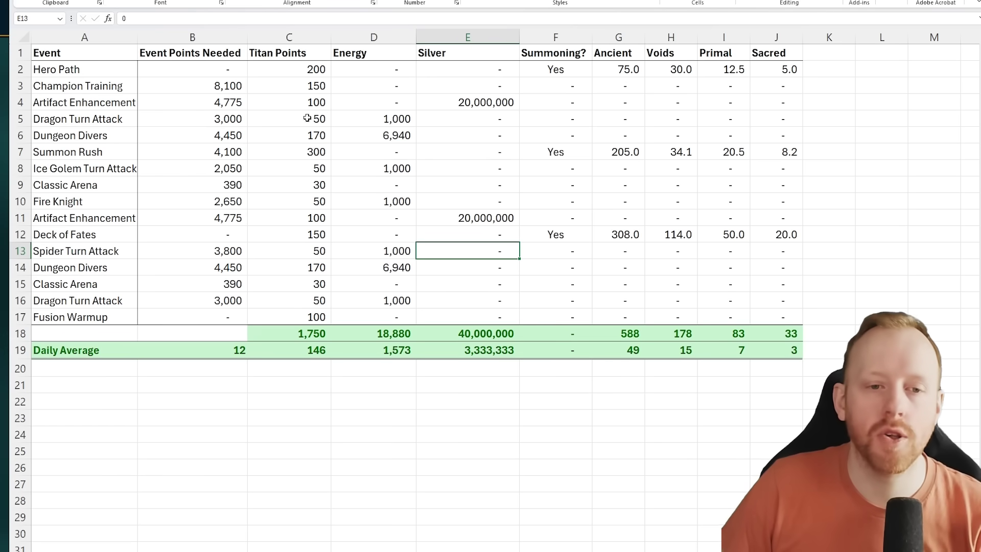
Step: Examine the points and silver cost of both Artifact Enhancement events, plus the silver total and daily average
click(224, 102)
click(227, 218)
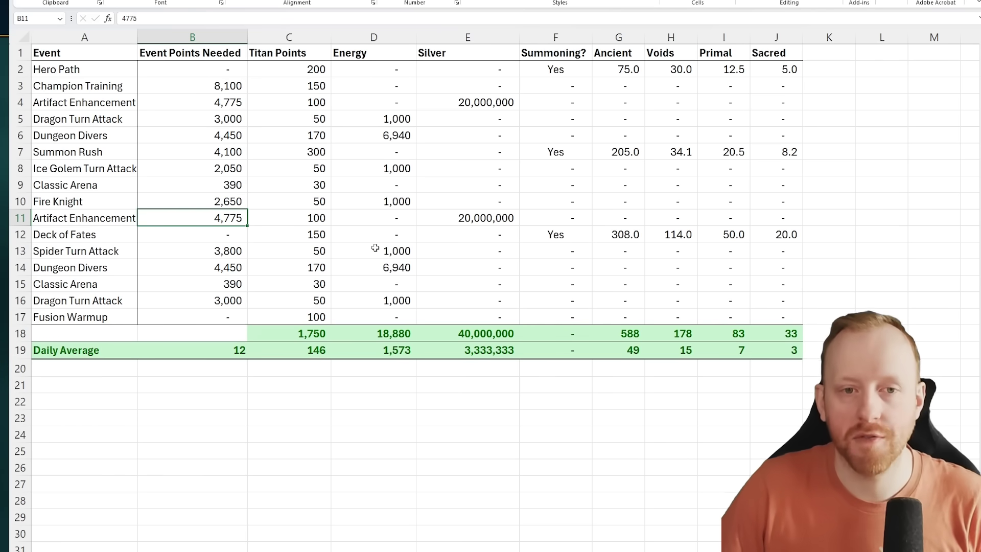
click(291, 102)
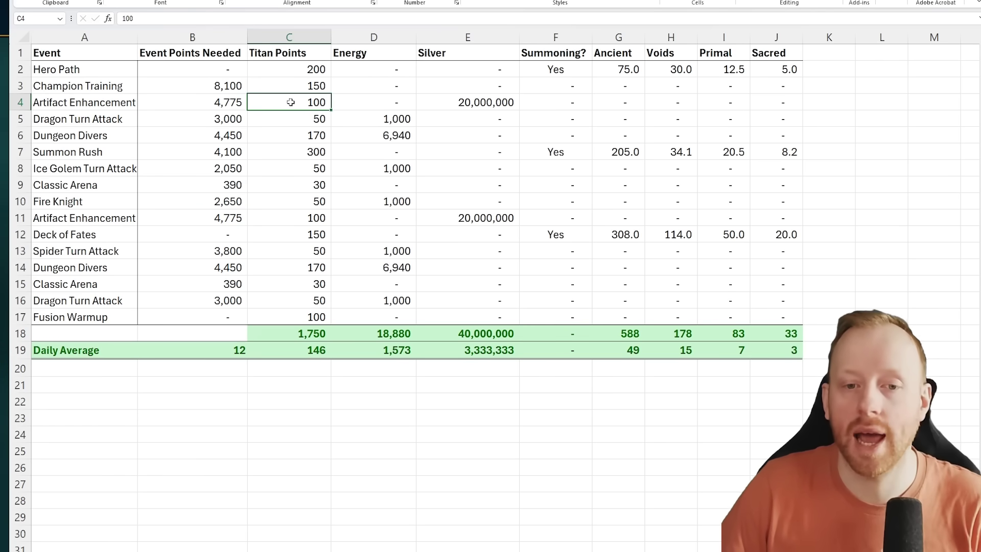
click(480, 108)
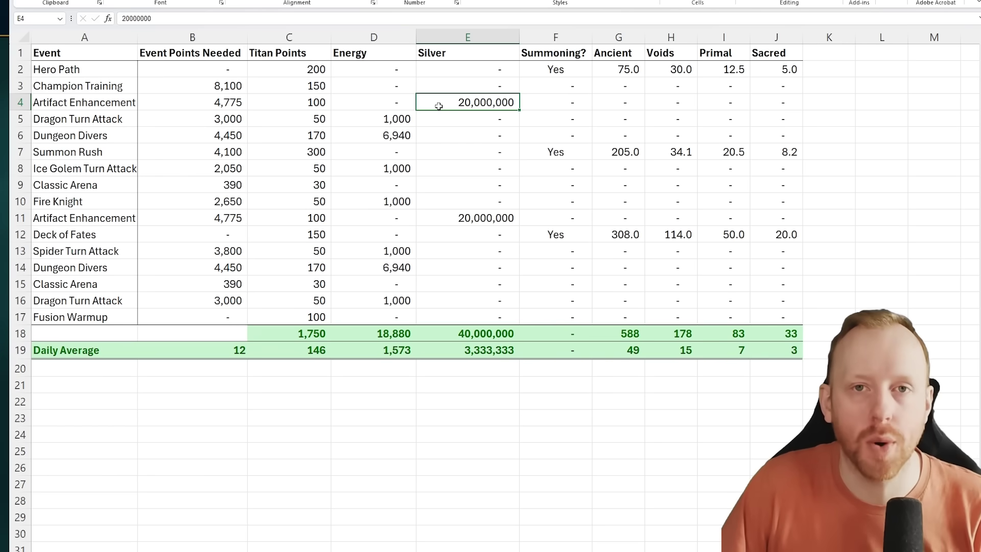
click(497, 223)
click(490, 322)
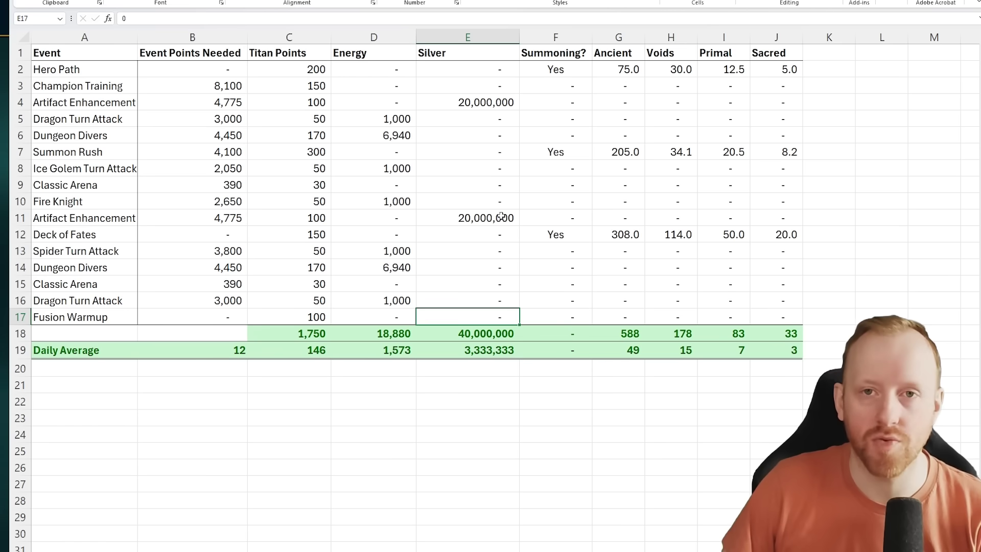
click(489, 333)
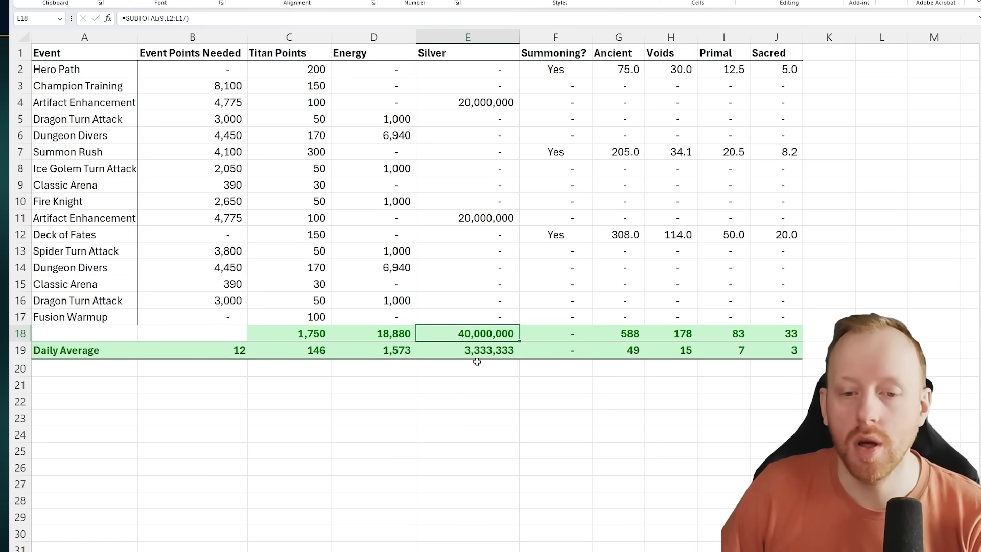
click(476, 356)
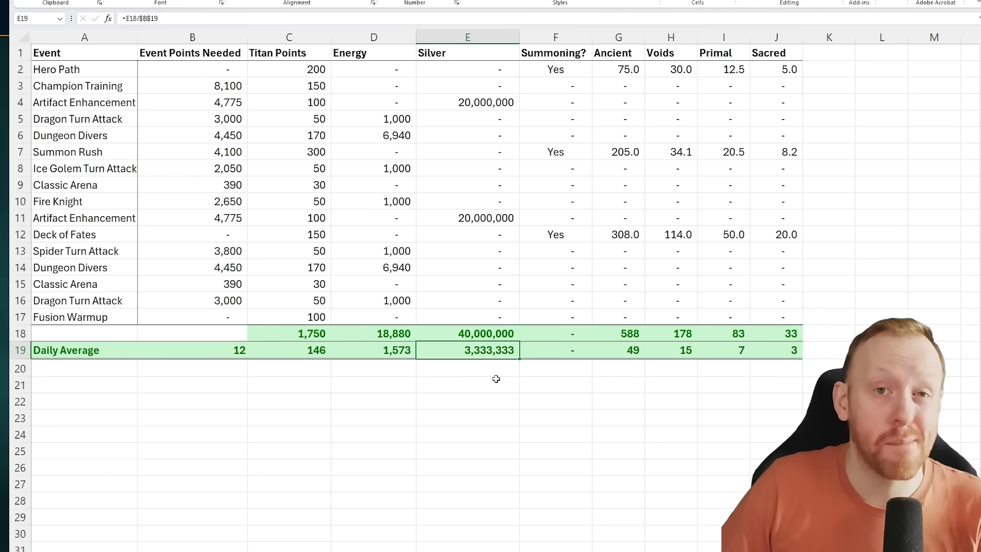
click(448, 333)
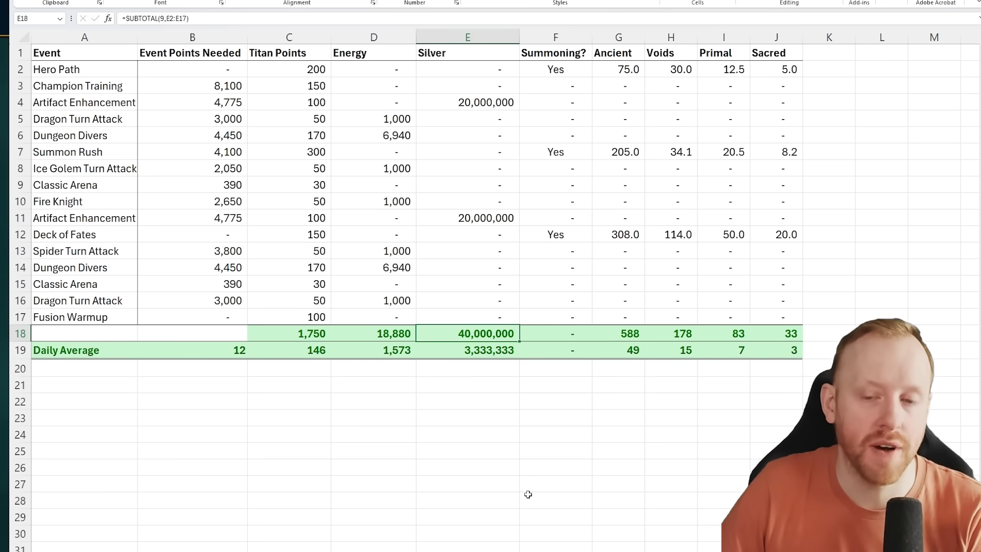
click(529, 417)
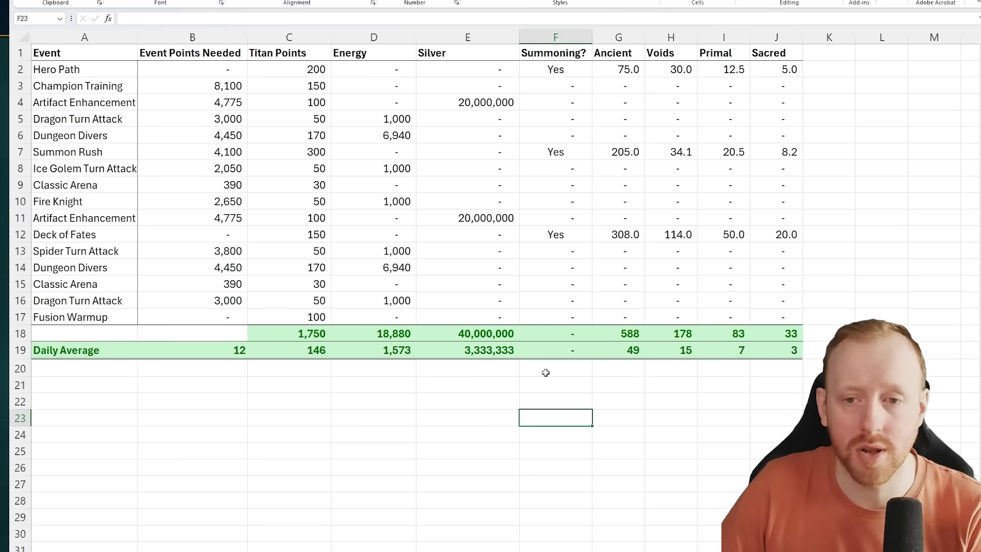
Step: Examine the Ancient, Void, Primal and Sacred amounts needed for the Hero Path event
click(582, 74)
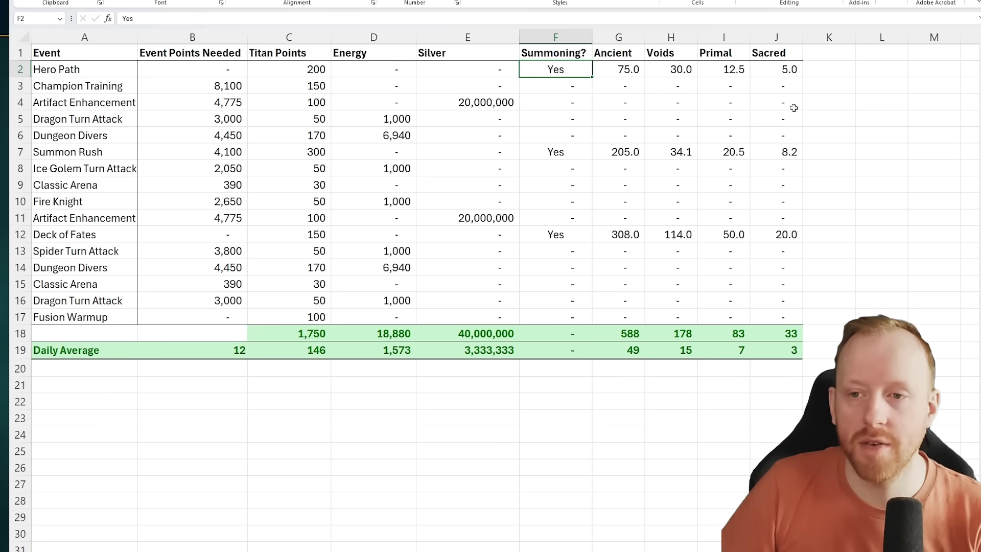
drag(792, 71, 644, 71)
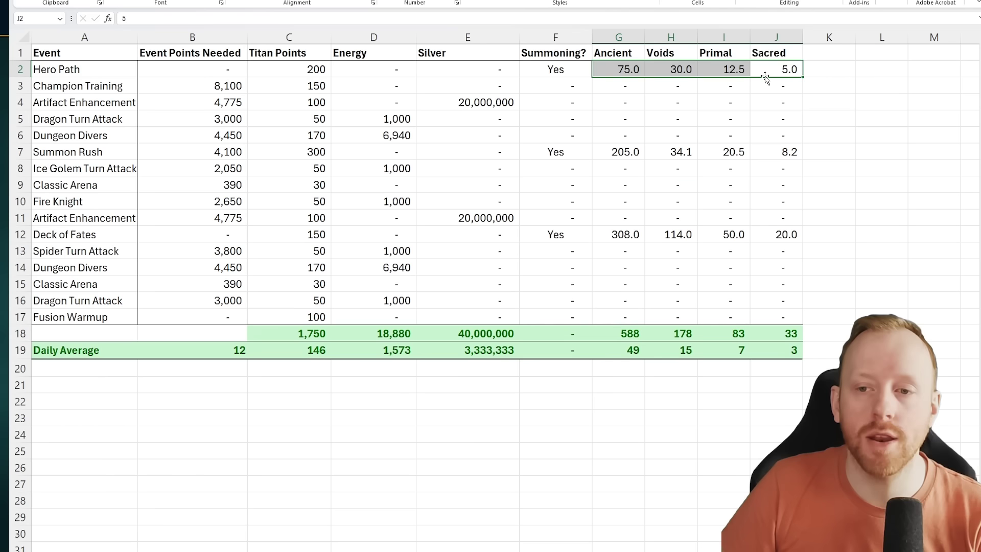
click(726, 70)
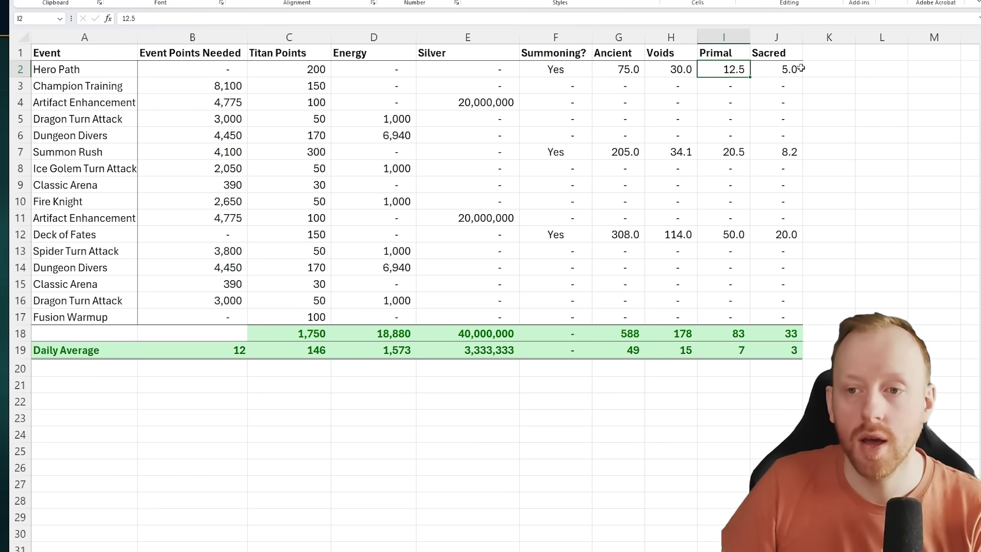
drag(787, 72, 603, 61)
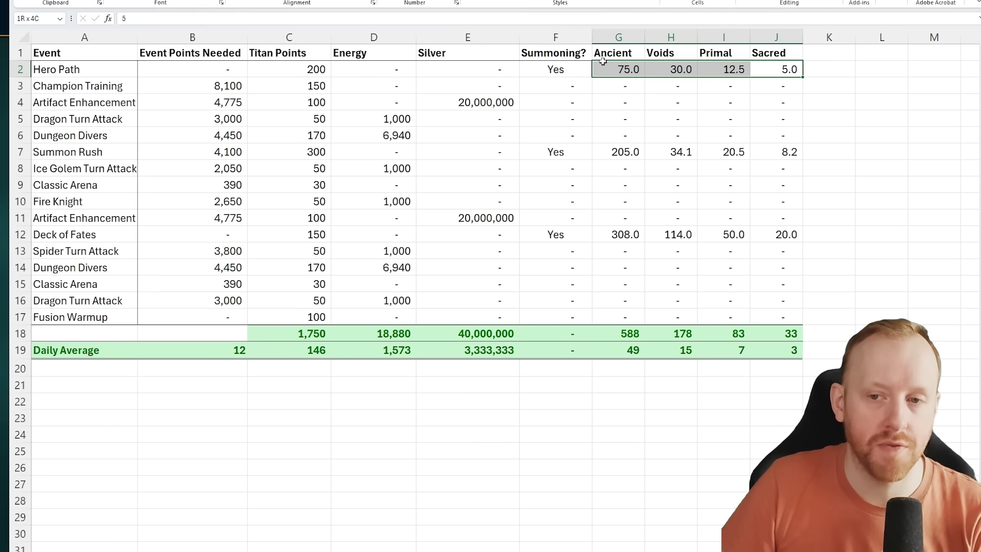
click(732, 85)
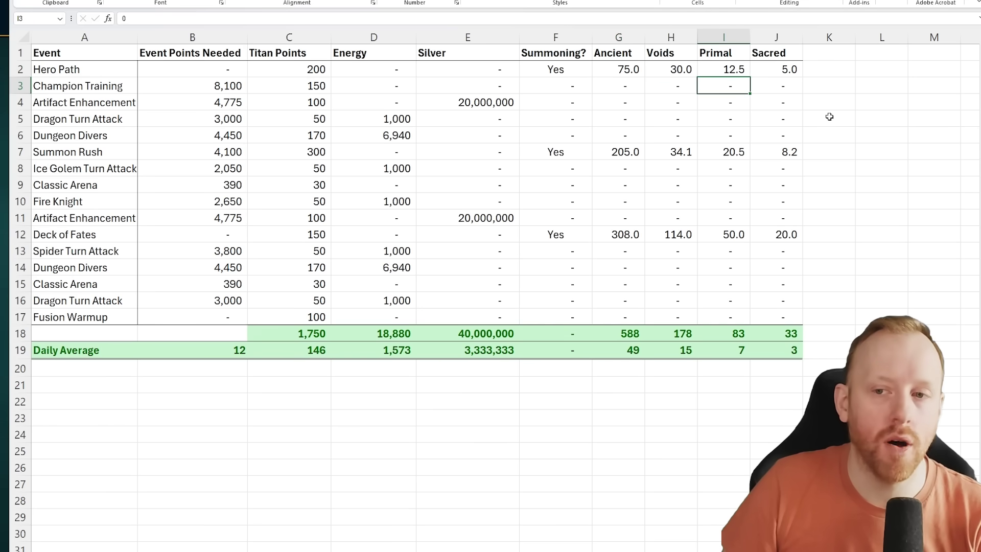
click(792, 72)
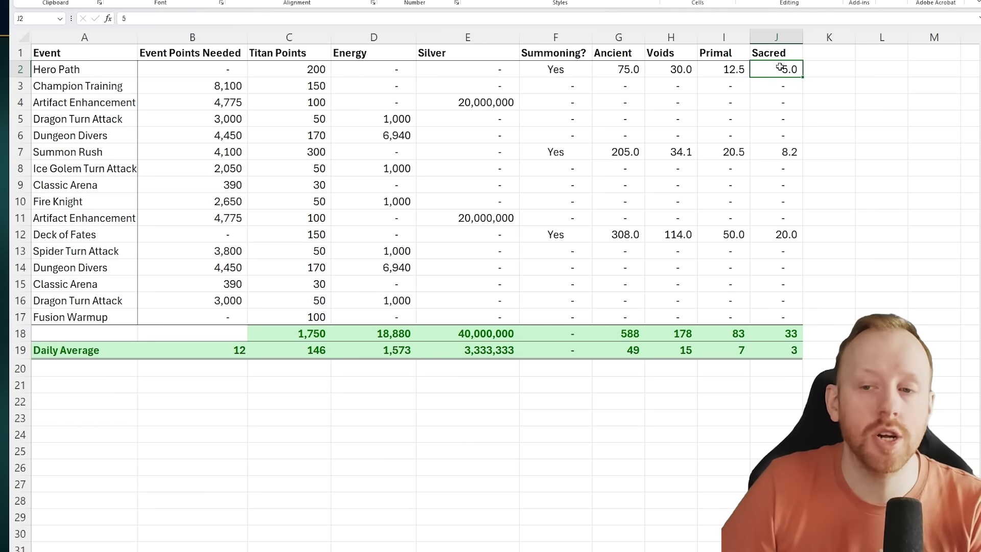
click(737, 69)
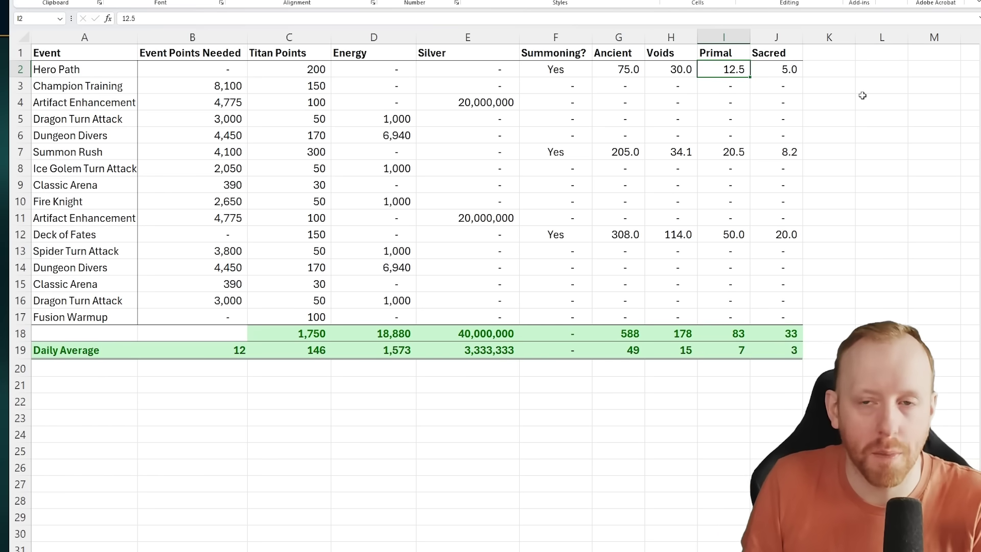
click(678, 73)
click(735, 74)
click(791, 73)
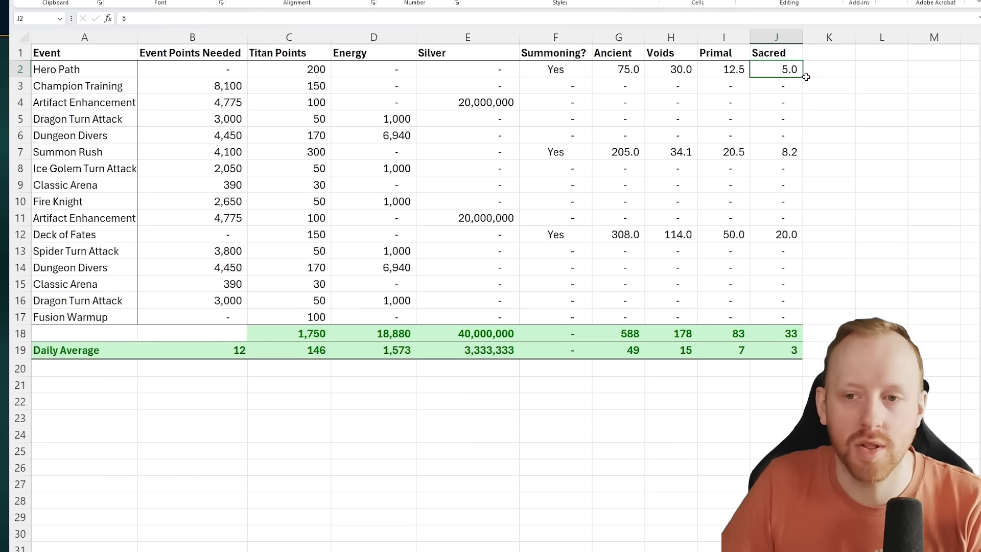
click(670, 72)
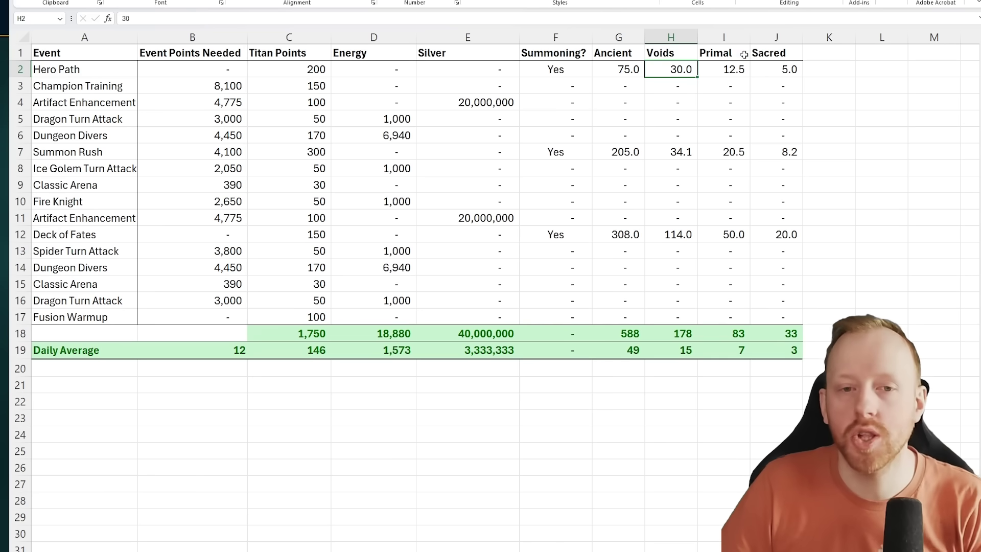
click(785, 71)
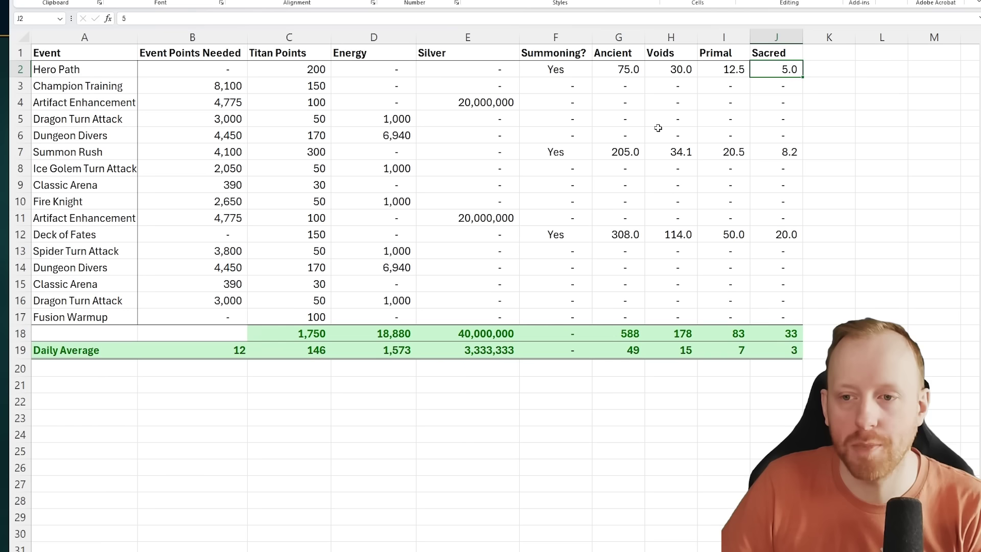
Step: Check the Sacred amounts required for the Summon Rush and Deck of Fates events
click(790, 151)
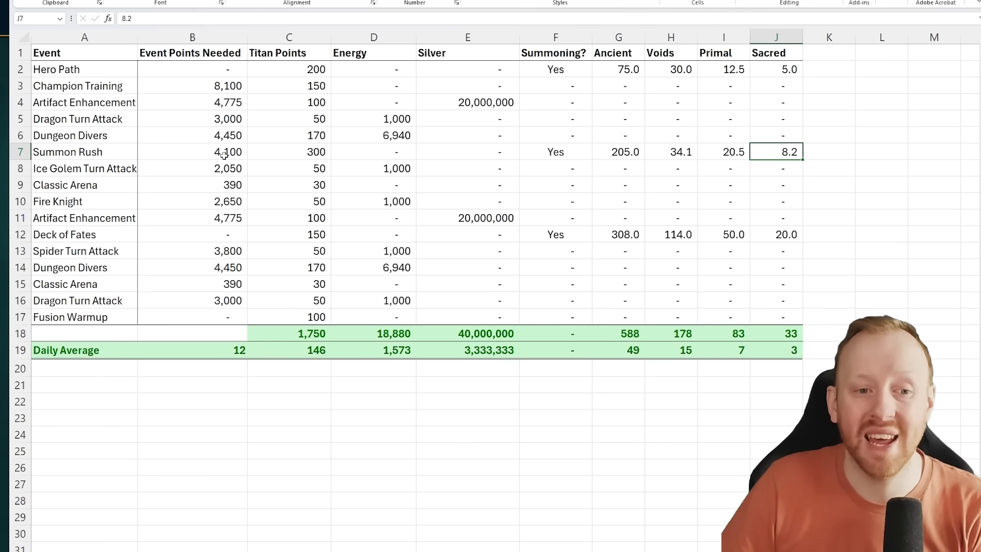
click(806, 235)
click(794, 236)
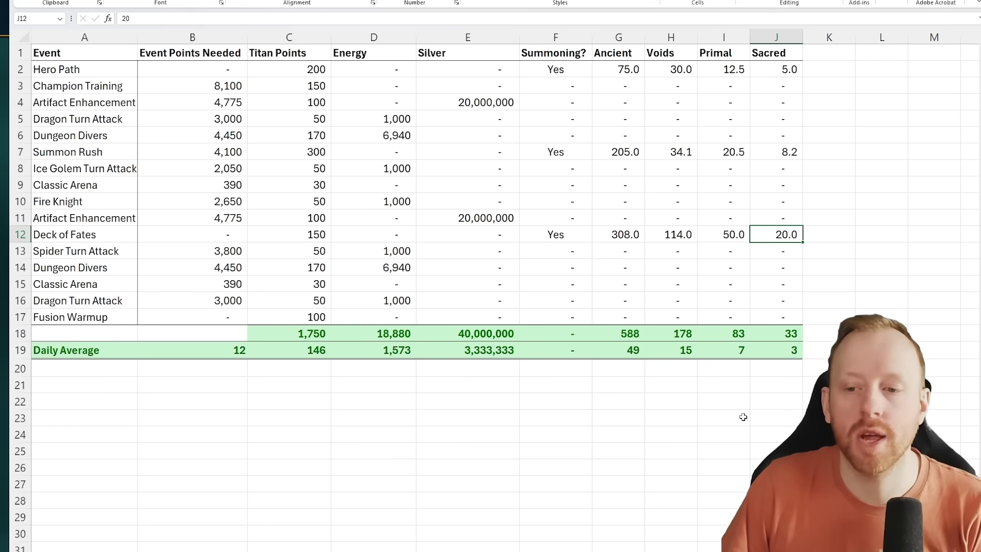
click(758, 406)
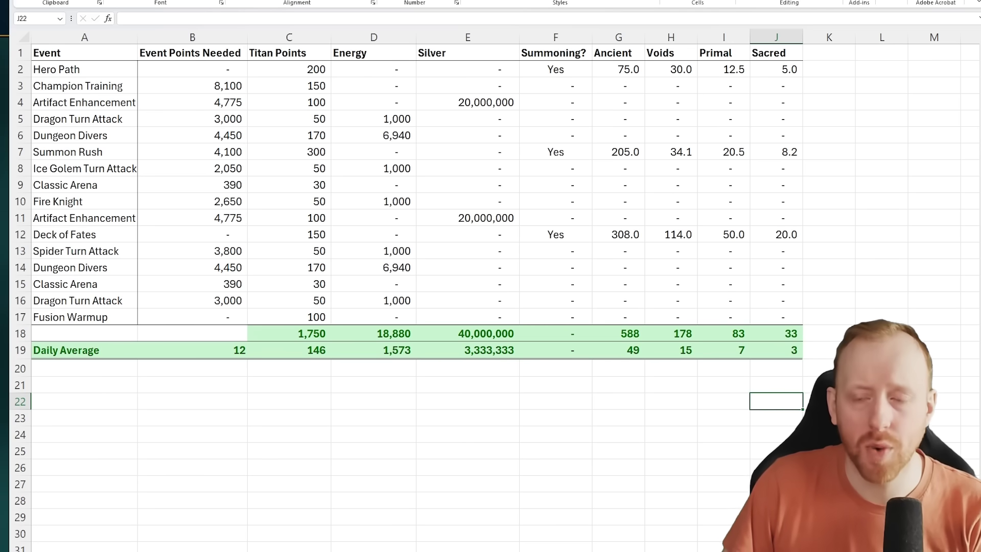
Step: Review the Sacred, Primal, Void and Ancient totals and their daily averages, along with the Deck of Fates row
click(805, 330)
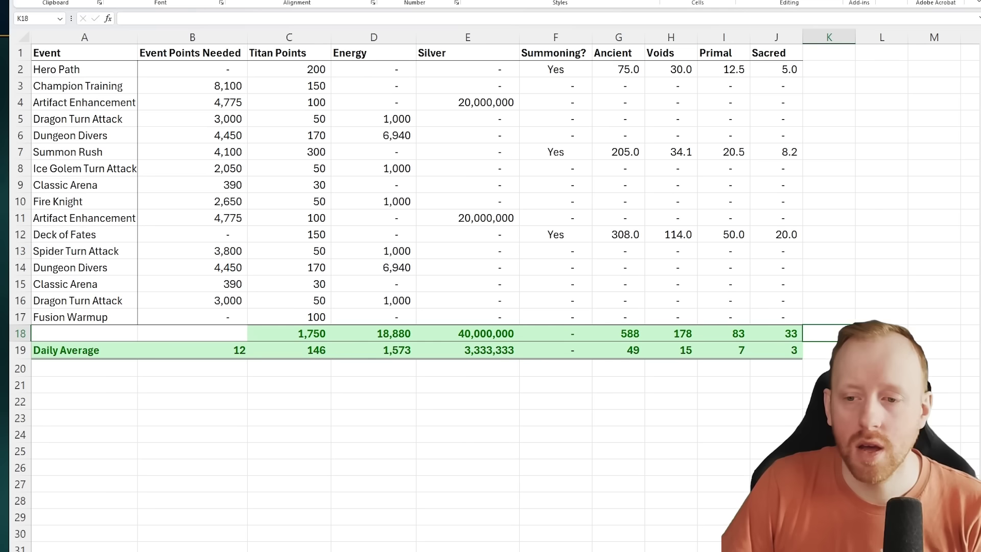
click(776, 333)
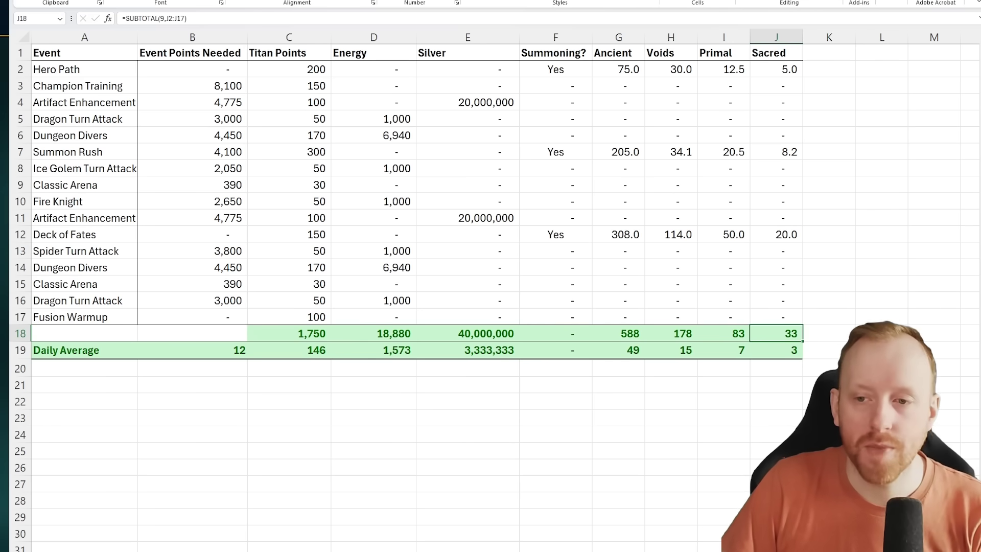
click(21, 234)
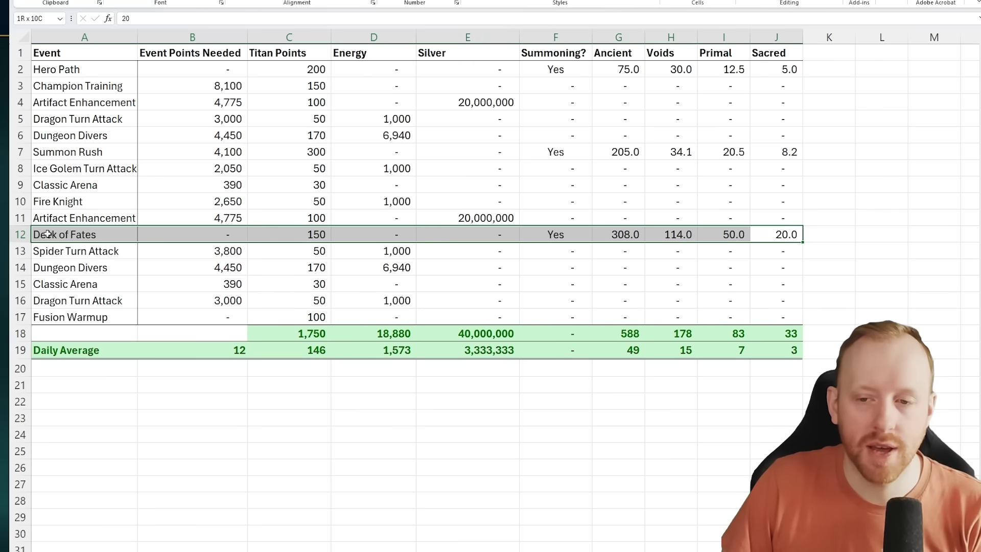
click(703, 337)
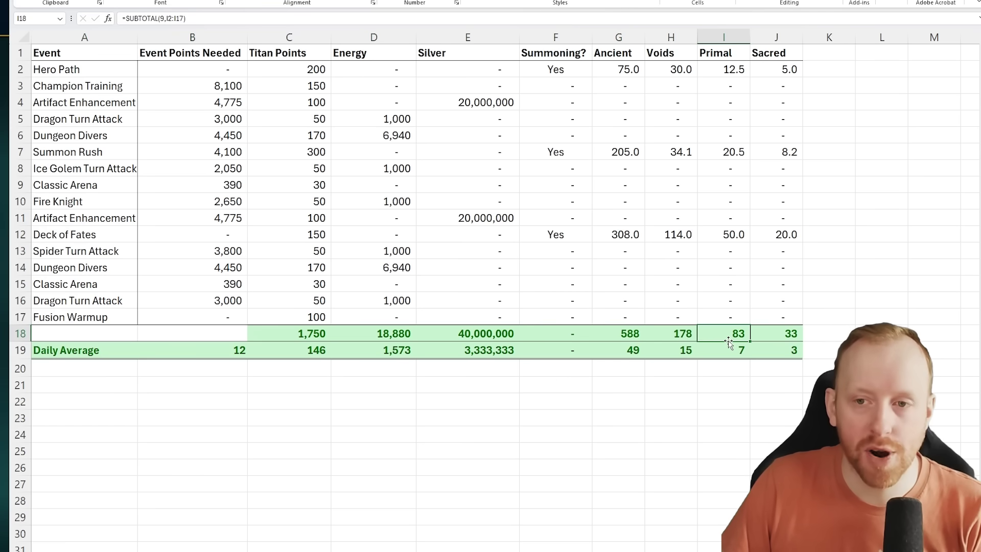
click(665, 333)
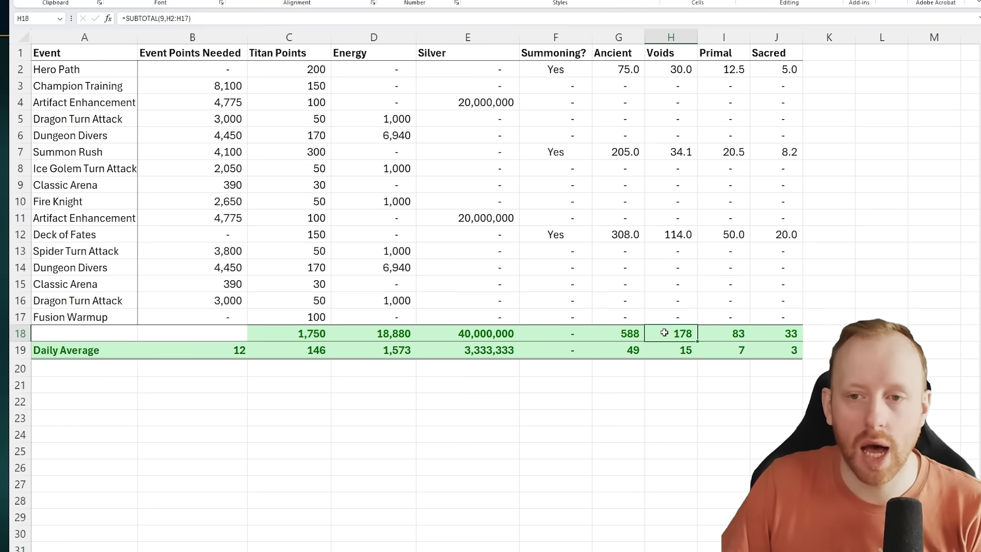
click(622, 335)
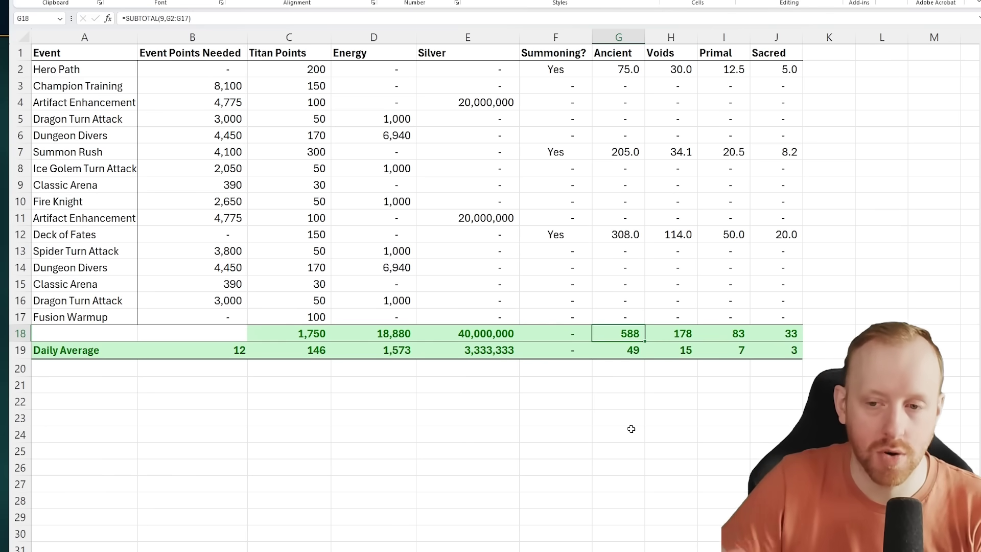
drag(782, 351, 633, 342)
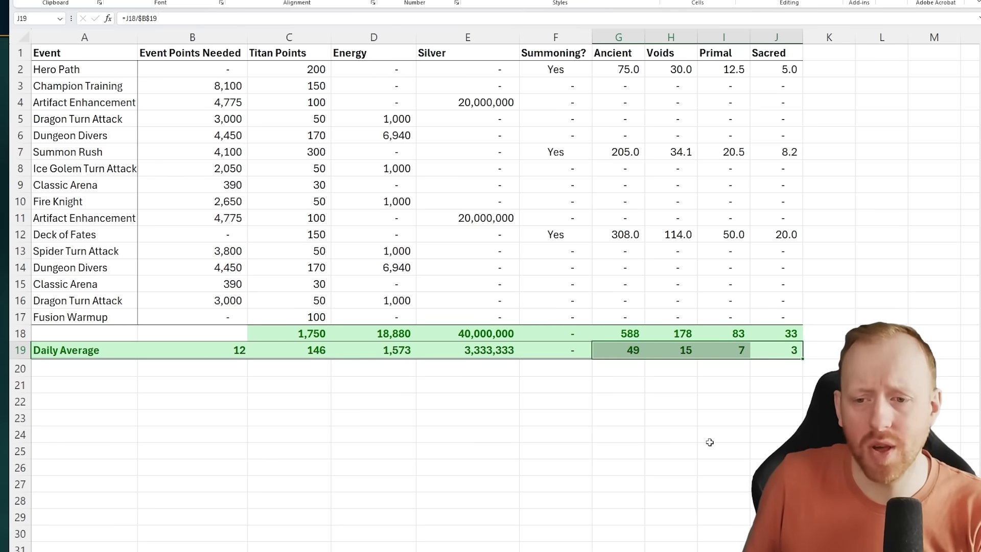
click(776, 418)
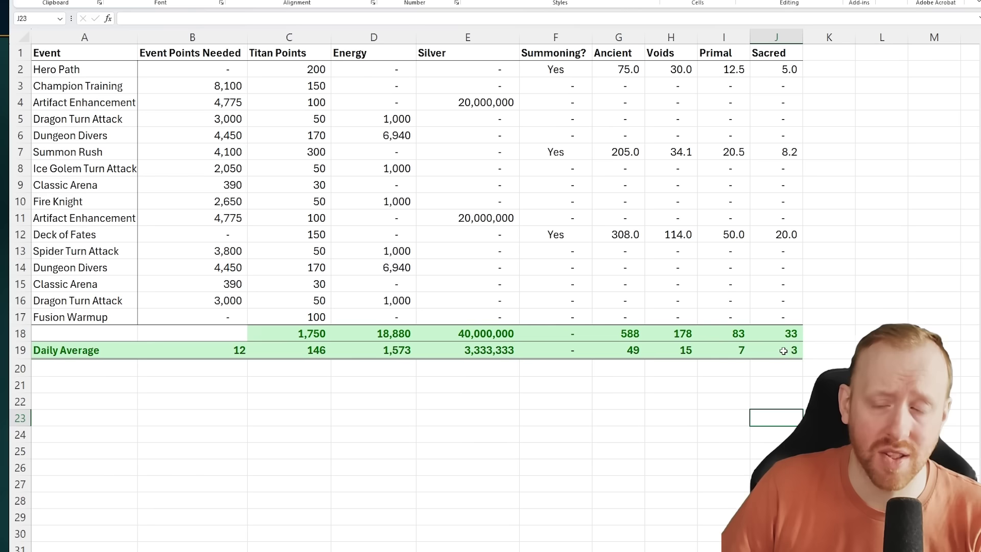
Step: Examine the Deck of Fates row, comparing its Titan Points with its Sacred requirement
click(869, 333)
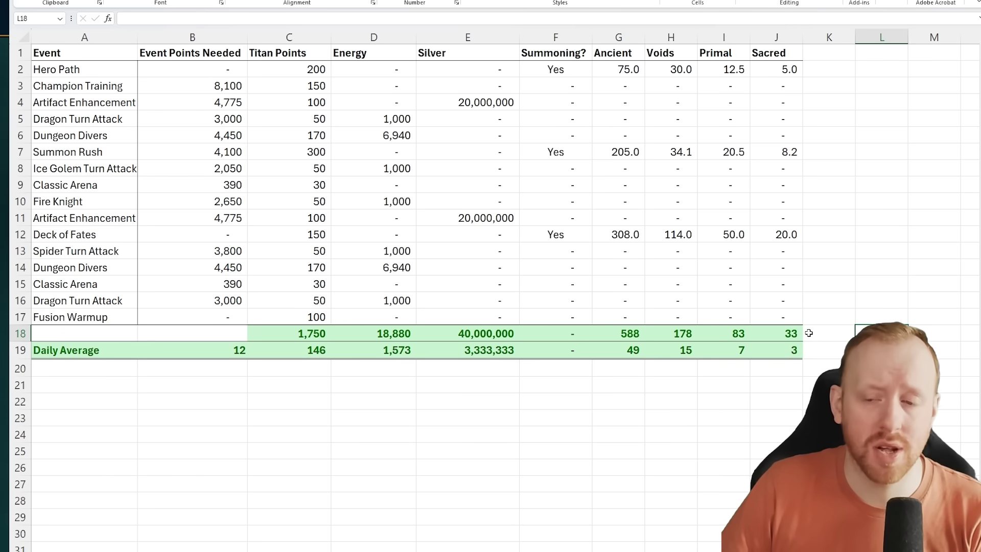
drag(792, 233, 77, 234)
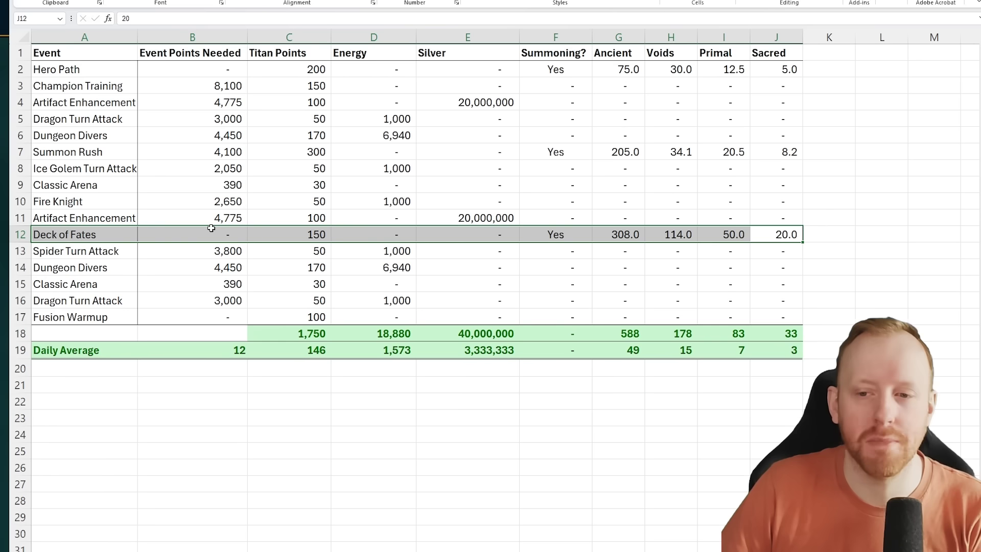
drag(211, 228, 801, 234)
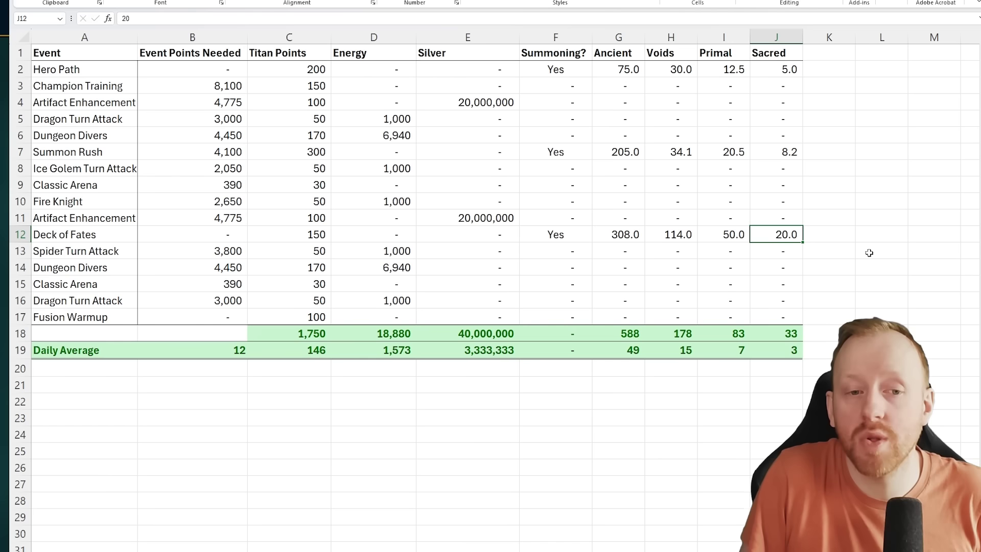
click(317, 234)
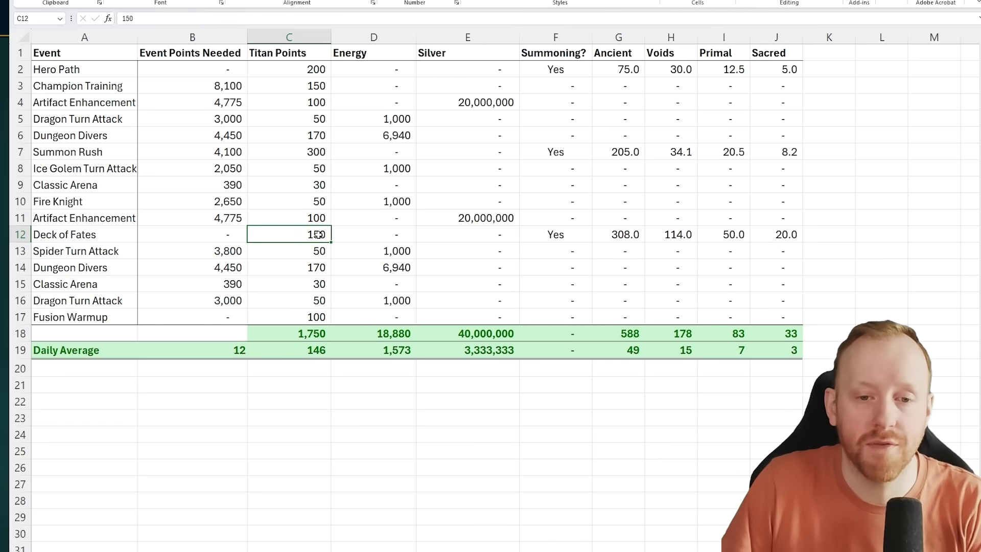
click(785, 236)
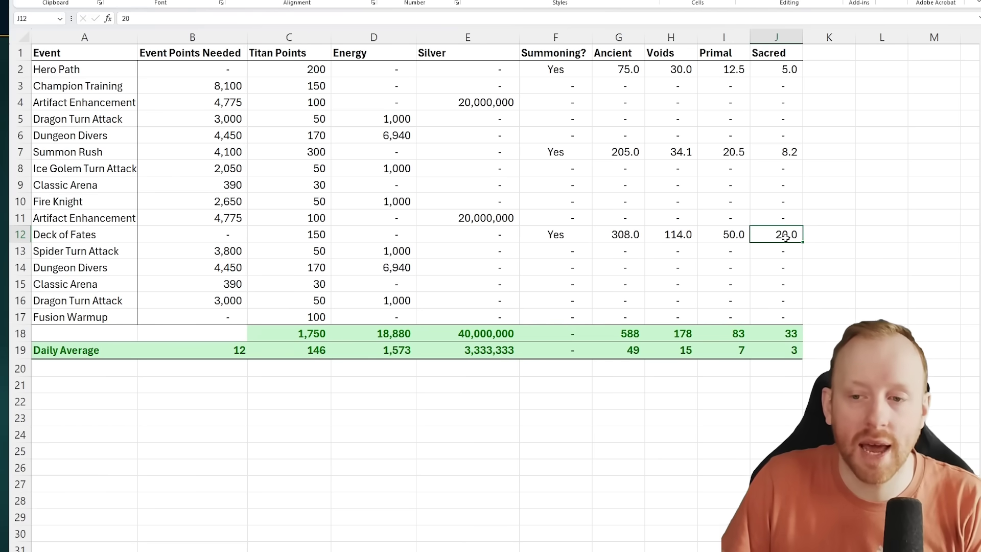
Step: Filter the event list to hide the Deck of Fates row
click(822, 236)
click(838, 57)
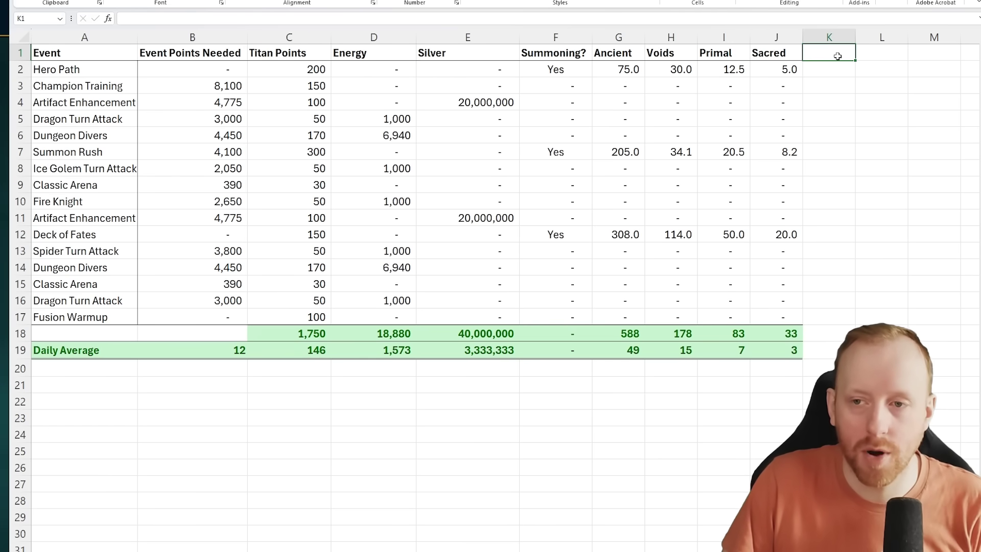
click(515, 369)
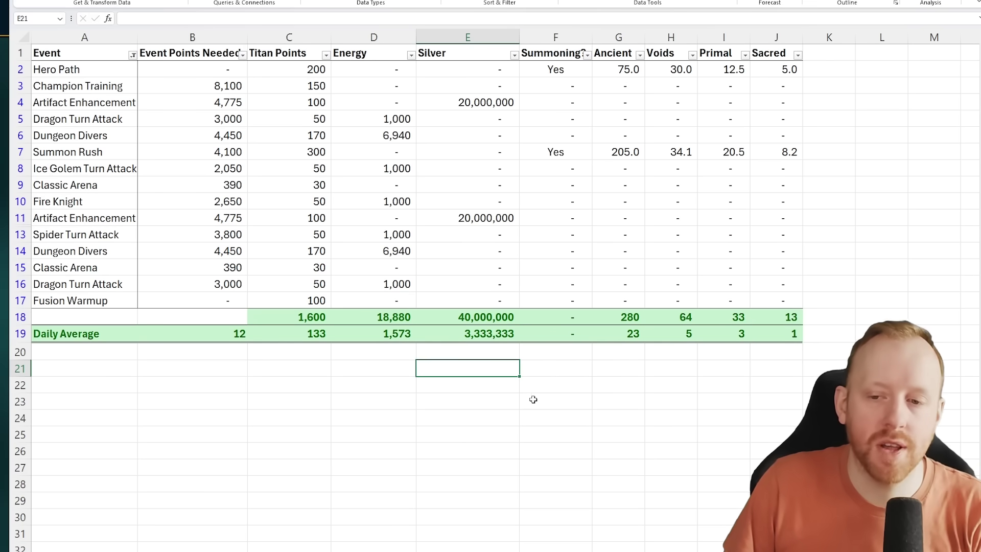
Step: Check the filtered totals for Sacred, Primal, Voids and Ancient
click(797, 320)
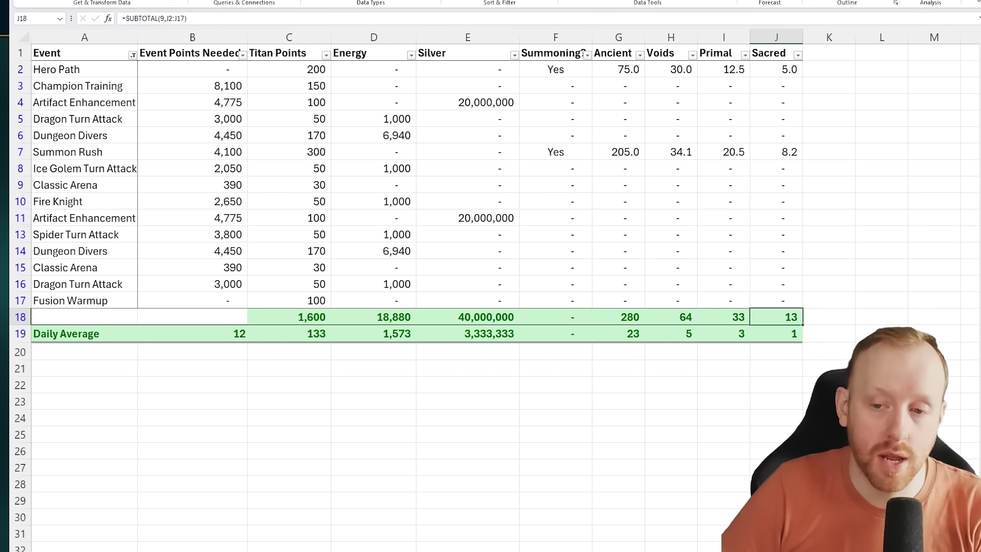
click(723, 317)
click(671, 316)
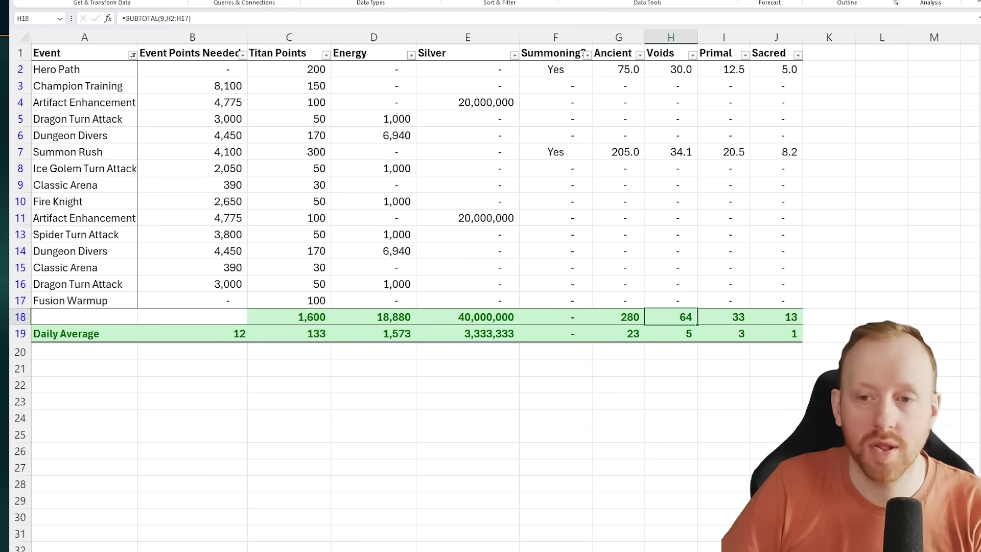
click(618, 317)
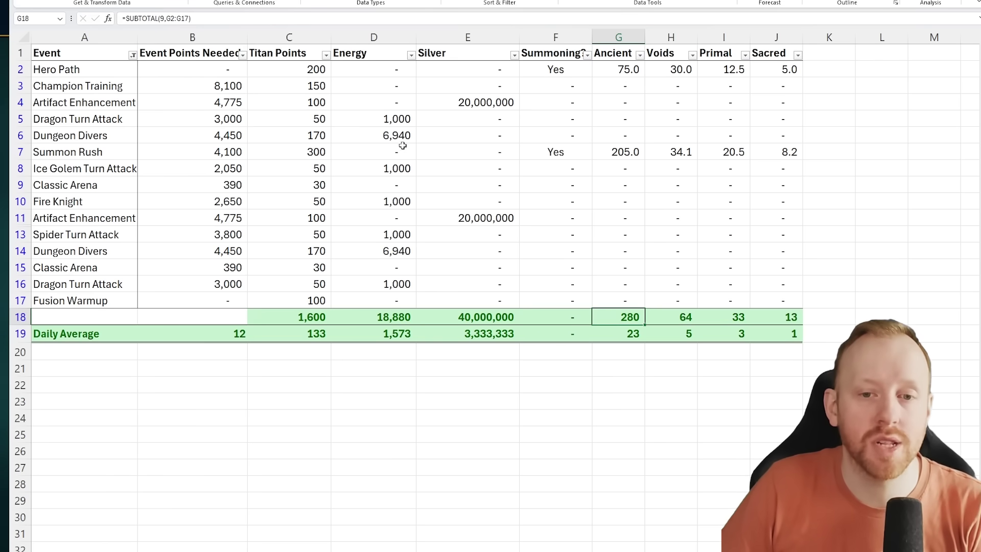
Step: Examine the points and energy of both Dungeon Divers events, plus the Titan Points for the first Artifact Enhancement and Champion Training
drag(403, 137, 225, 132)
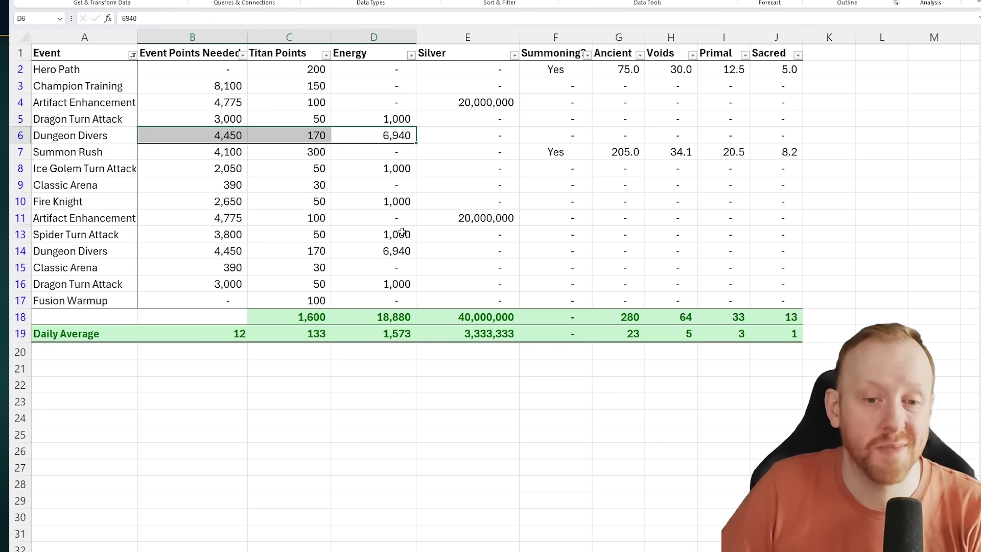
drag(410, 247, 202, 251)
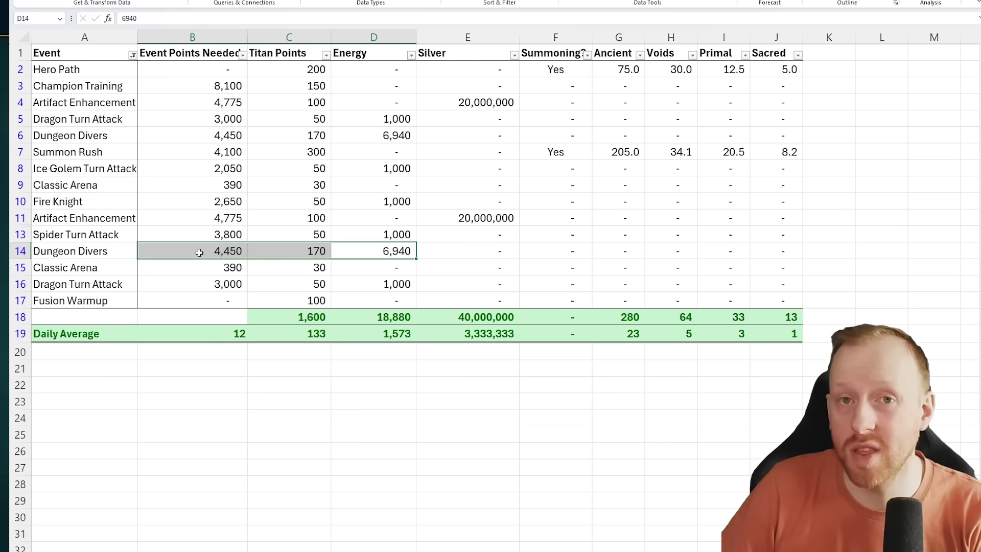
click(414, 404)
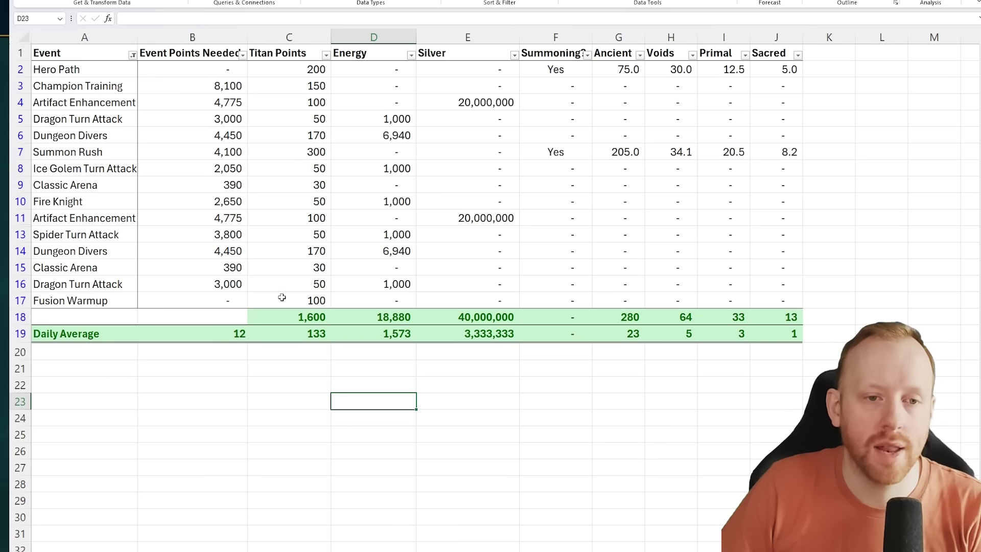
click(310, 102)
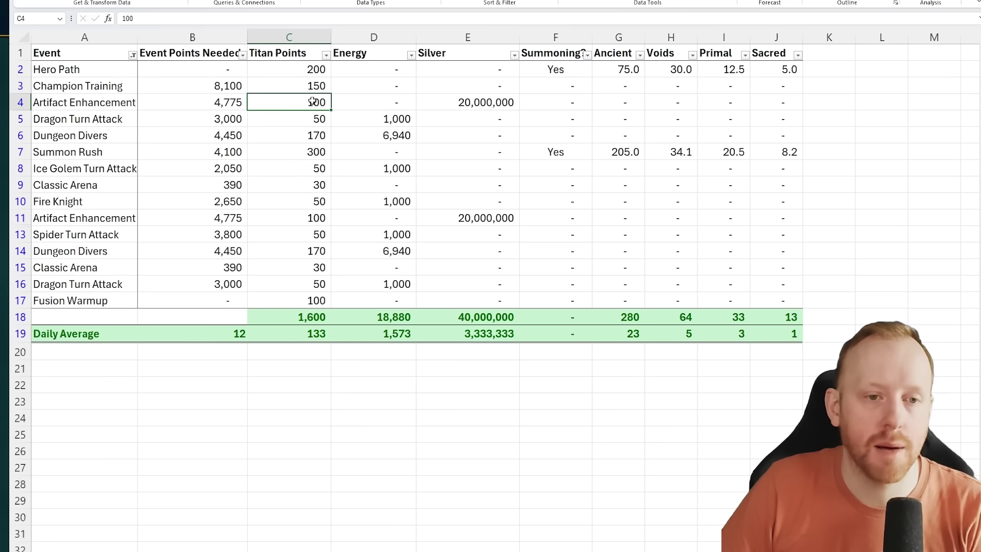
click(321, 86)
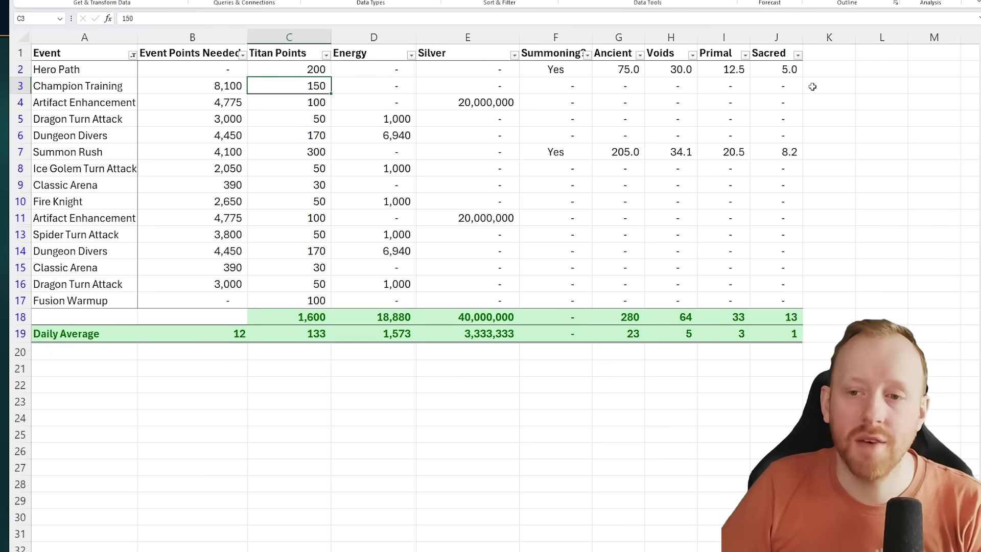
Step: Start a formula in O2 dividing J2, and halve the Hero Path amounts to 37.5 Ancient, 15.0 Voids, 6.3 Primal and 2.5 Sacred
click(792, 72)
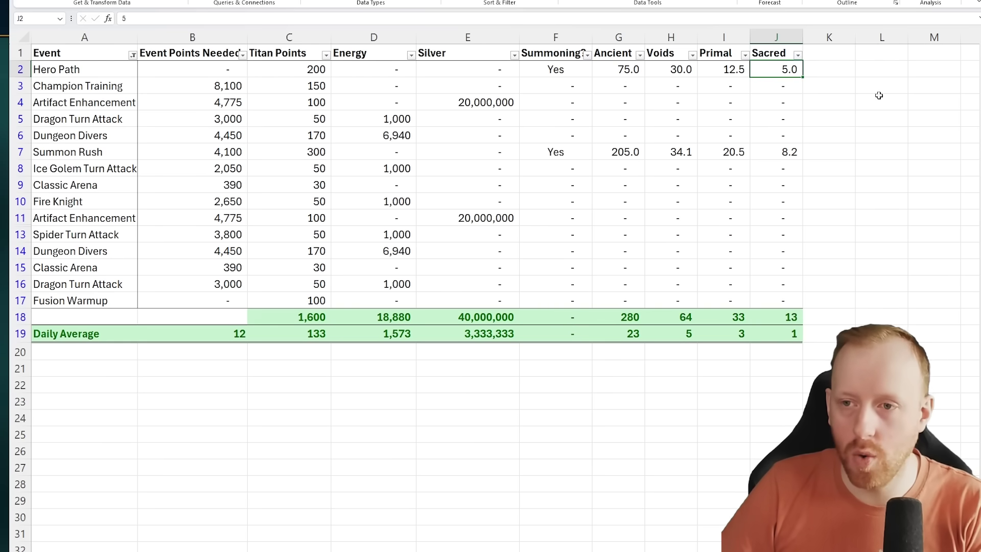
click(915, 72)
key(Right)
key(Right)
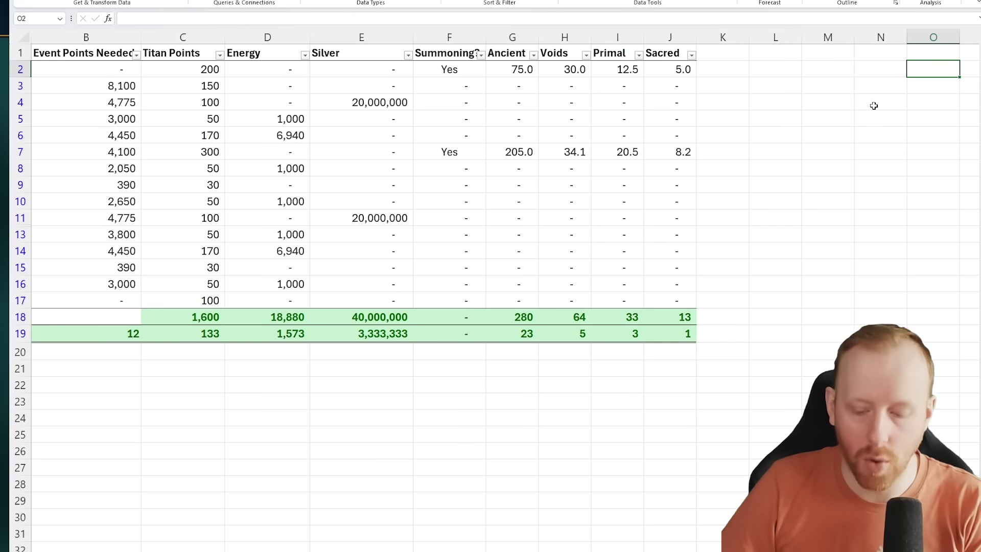
text(=)
click(676, 69)
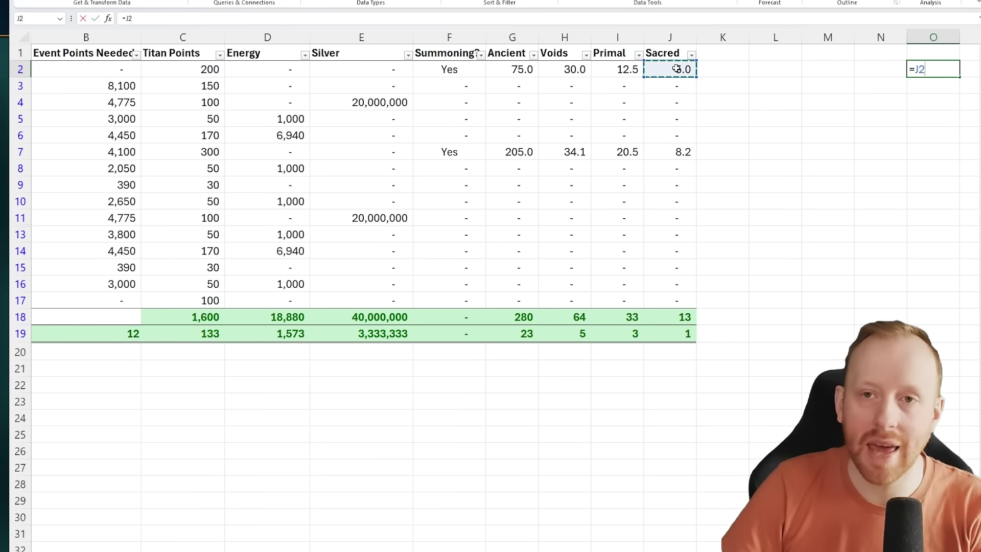
text(/)
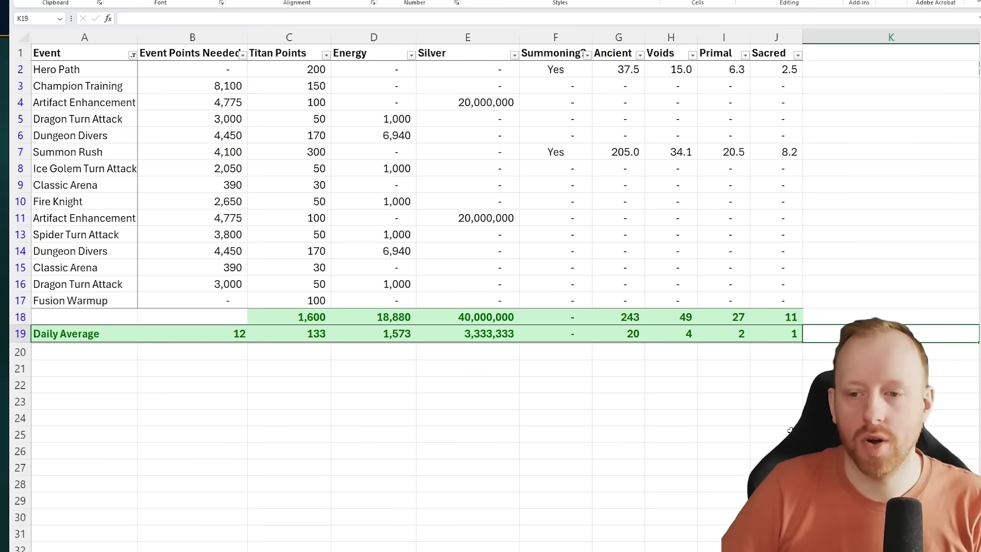
Step: Set the Hero Path Titan Points to 100
click(322, 64)
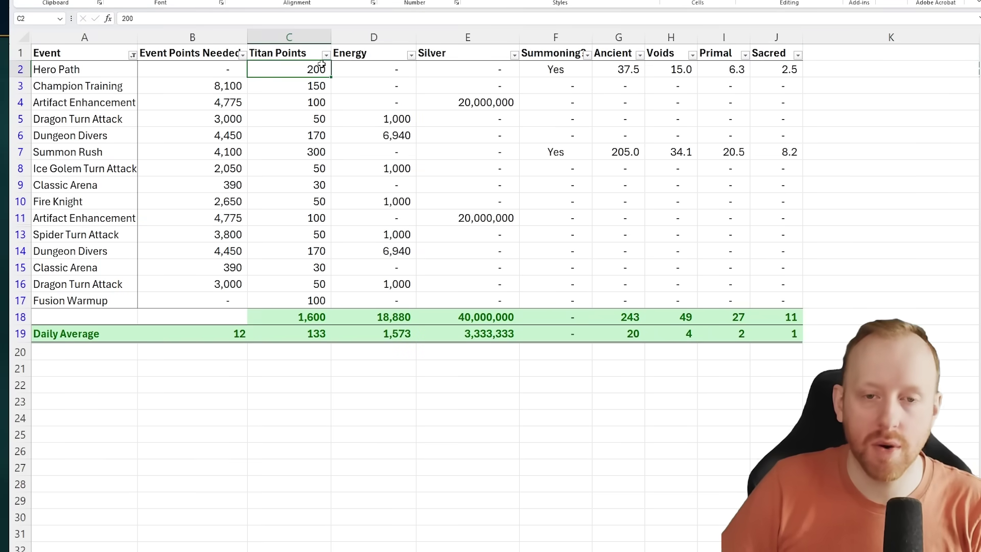
double_click(321, 65)
key(BackSpace)
key(BackSpace)
key(BackSpace)
text(100)
key(Return)
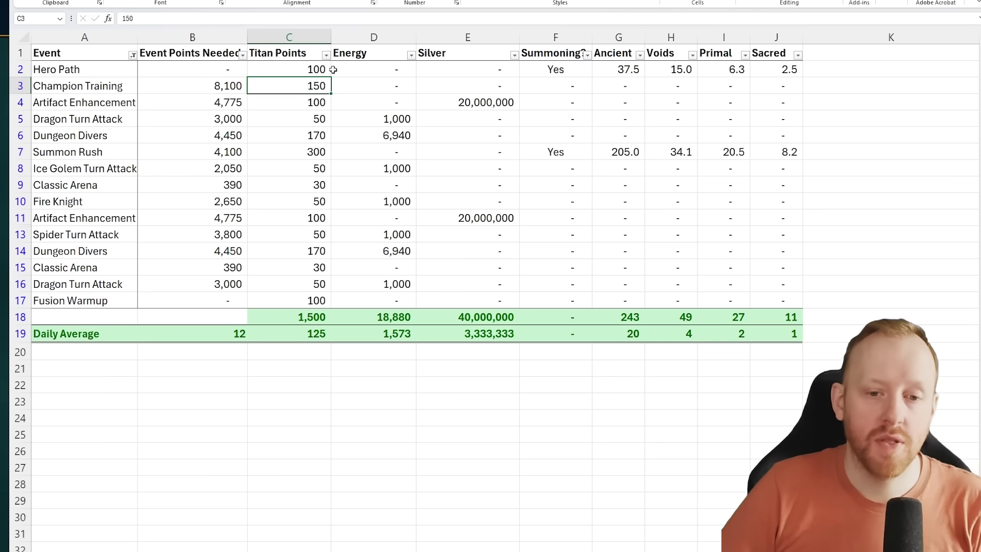
Step: Review the updated Sacred, Primal, Voids and Ancient totals, along with the daily average for Ancient
click(783, 314)
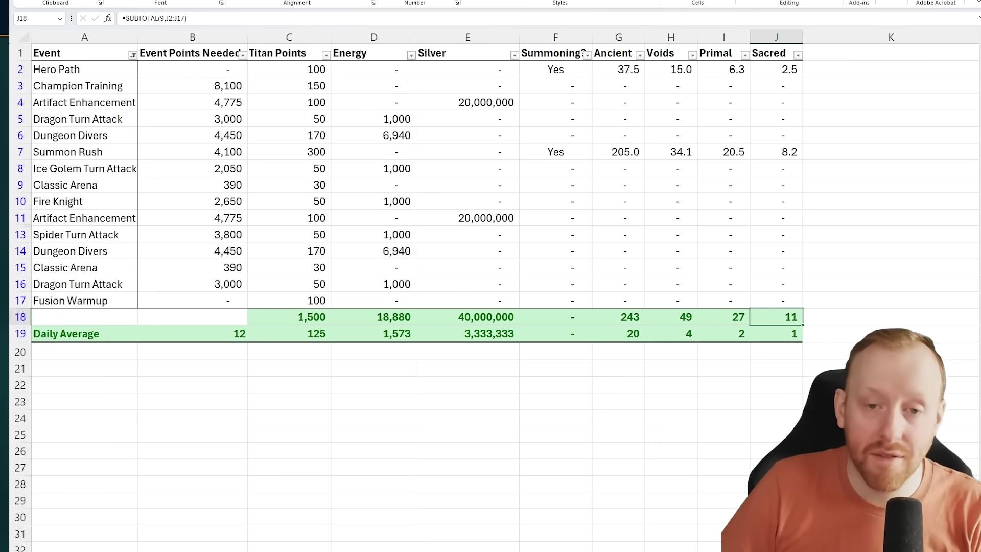
key(Left)
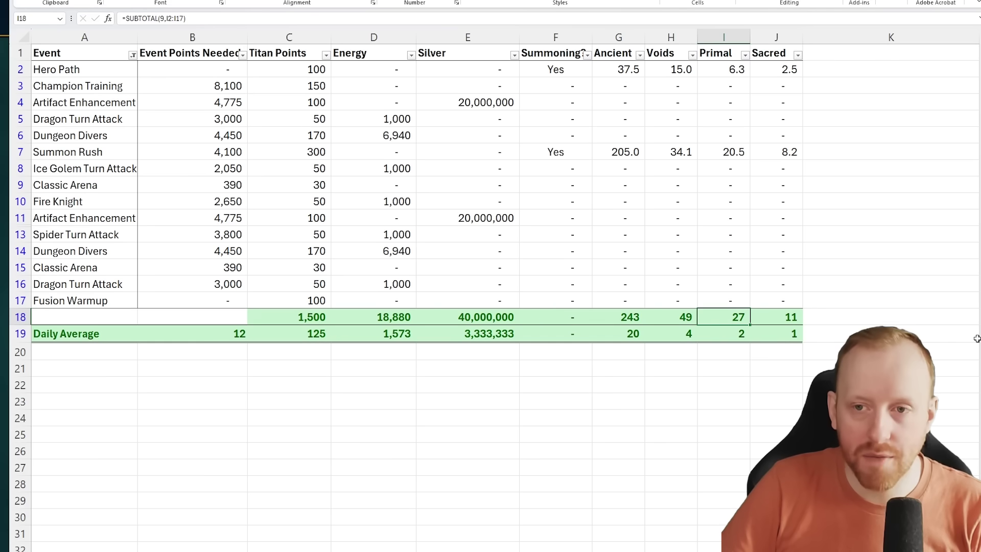
key(Left)
key(Left)
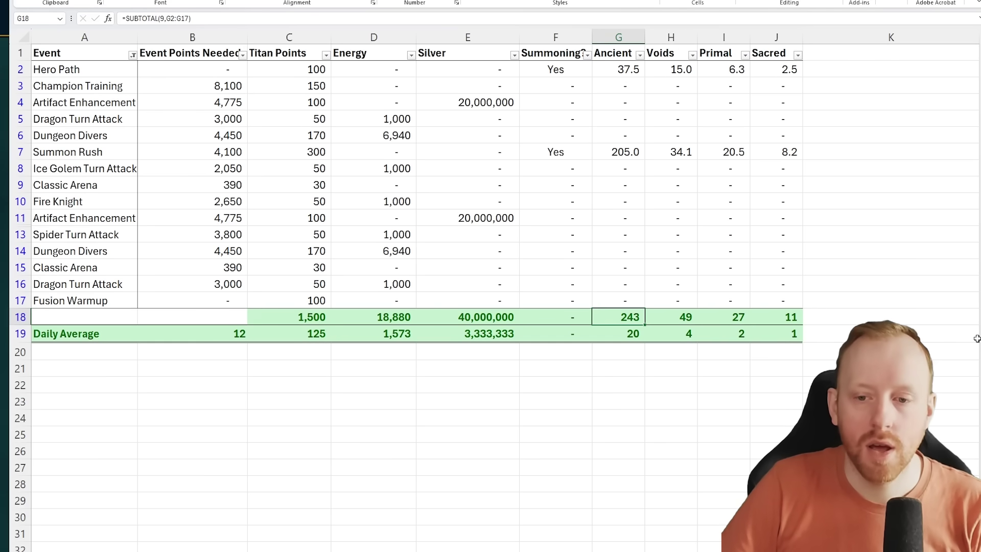
key(Down)
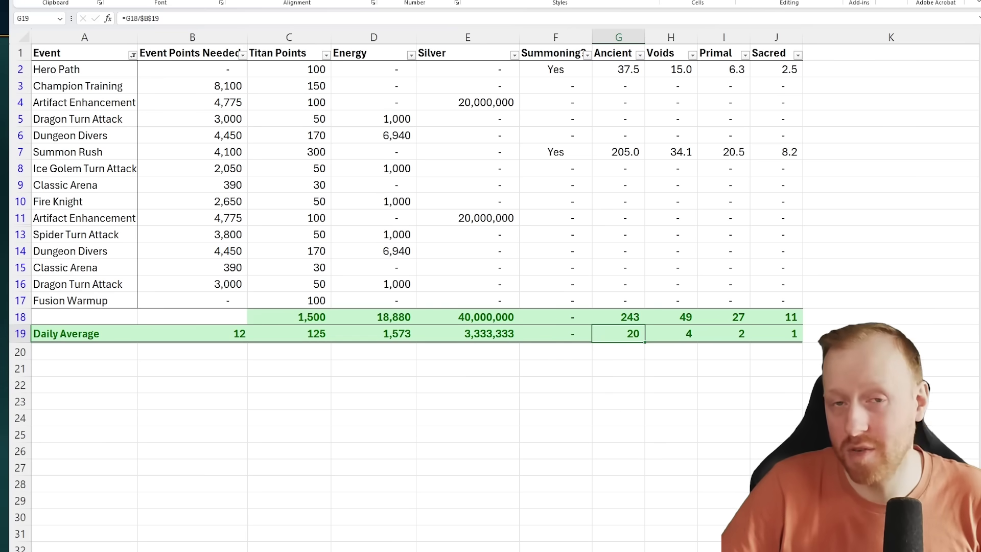
click(789, 317)
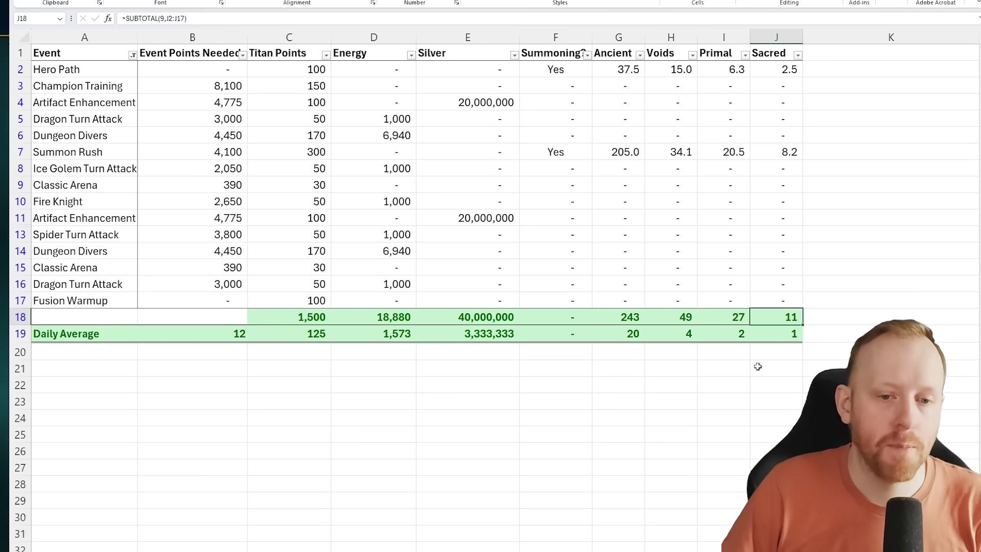
Step: Review the points, energy and silver from Champion Training to Dragon Turn Attack, then the first Artifact Enhancement row and the silver total
drag(225, 89, 467, 277)
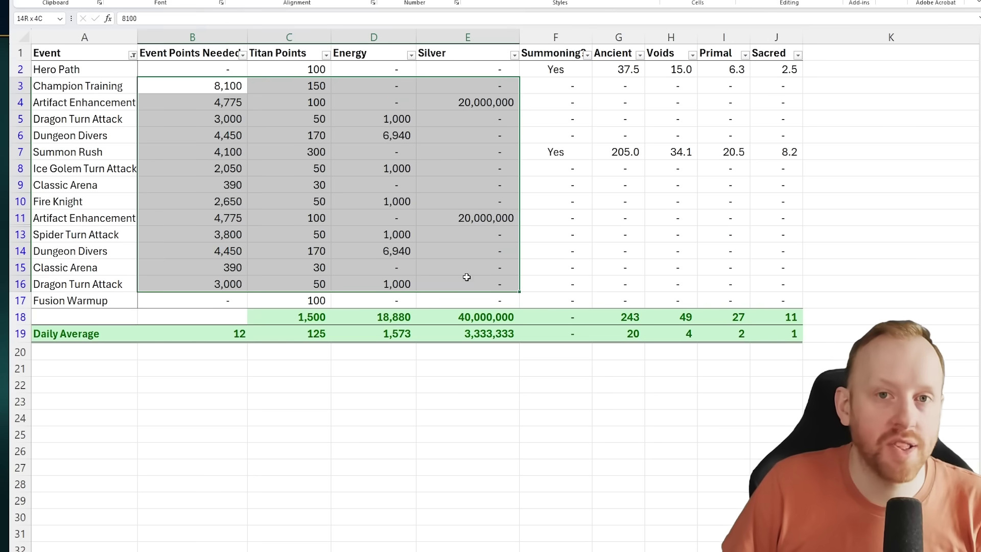
click(438, 407)
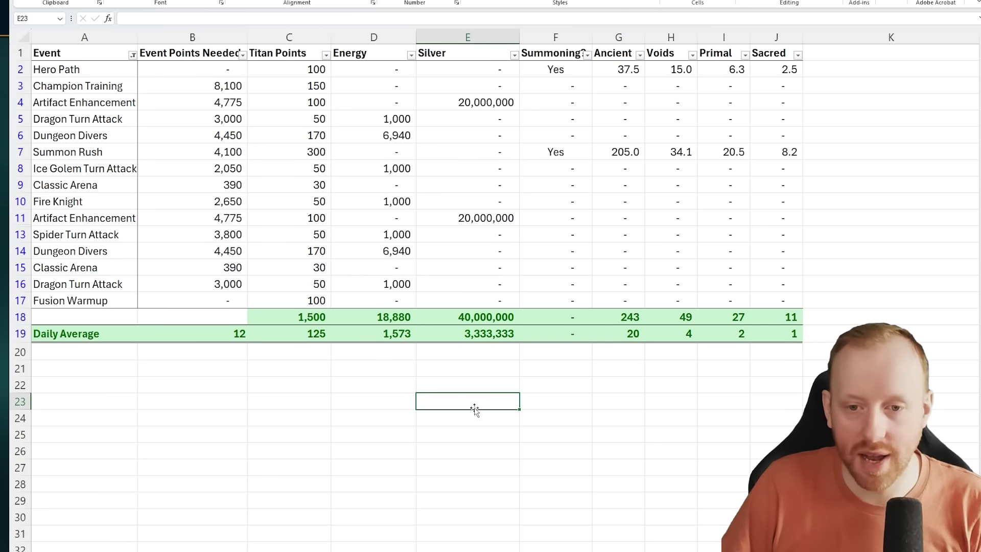
click(488, 315)
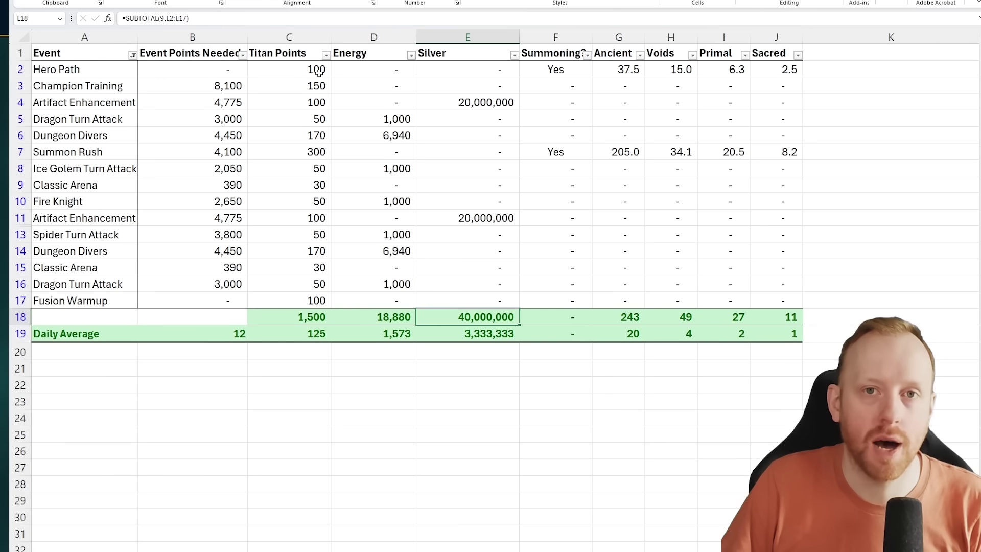
drag(466, 100, 239, 102)
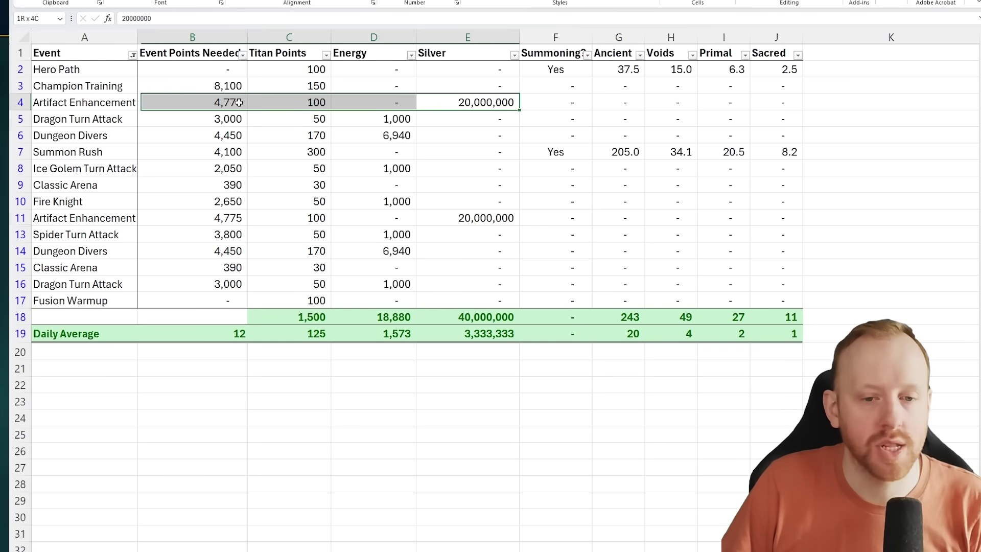
click(486, 319)
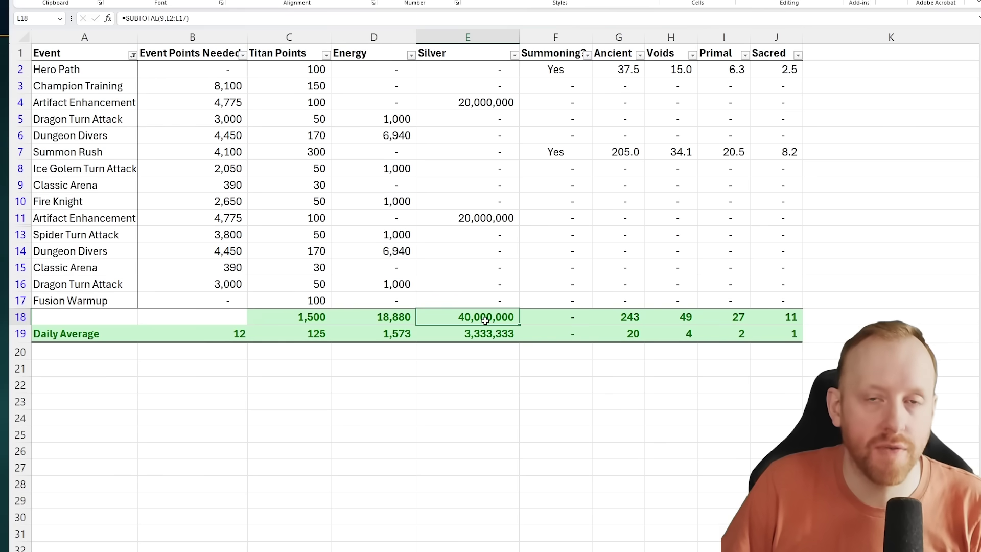
click(507, 450)
Step: Check the energy daily average, the first Dragon Turn Attack's energy, and the first Dungeon Divers' energy and event points needed
click(393, 331)
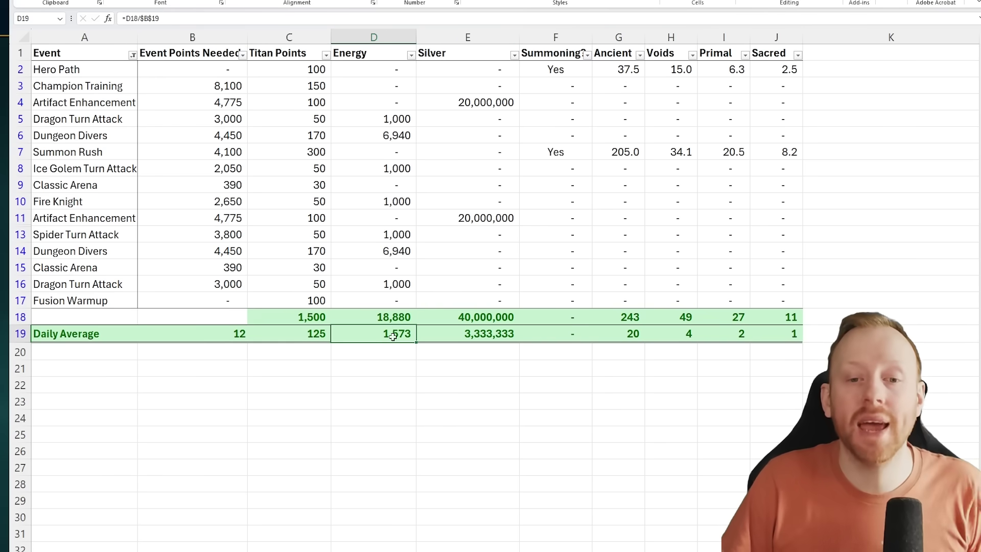
click(383, 428)
click(134, 117)
click(384, 120)
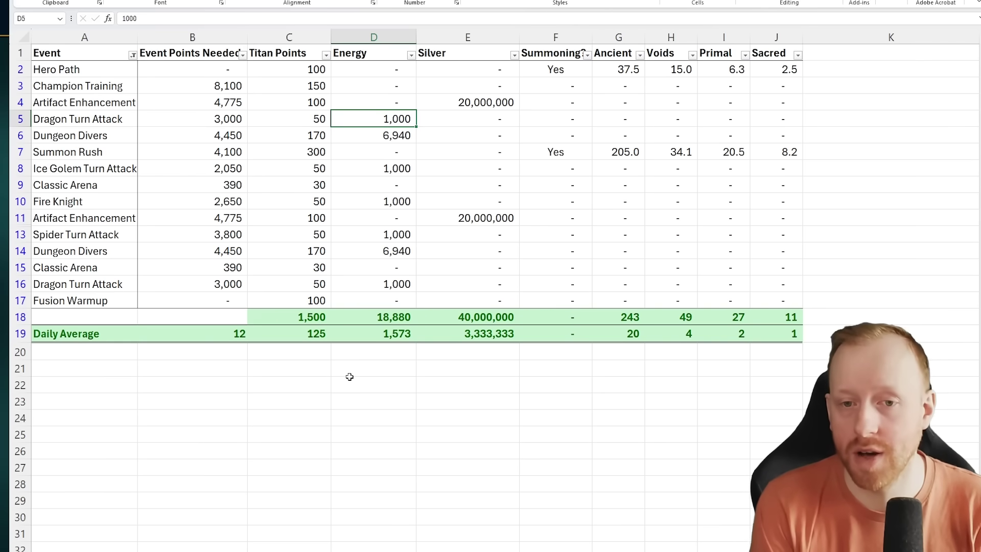
click(384, 135)
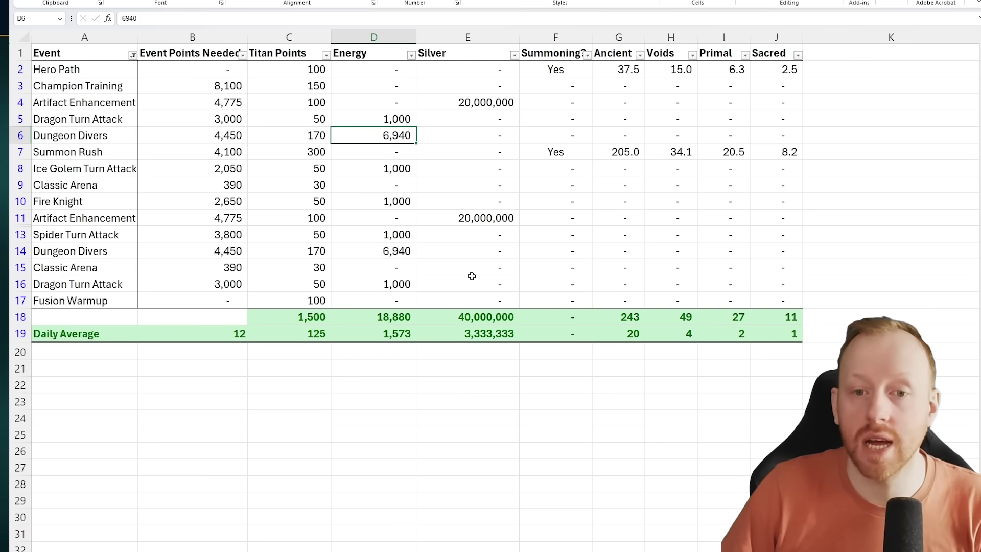
click(186, 136)
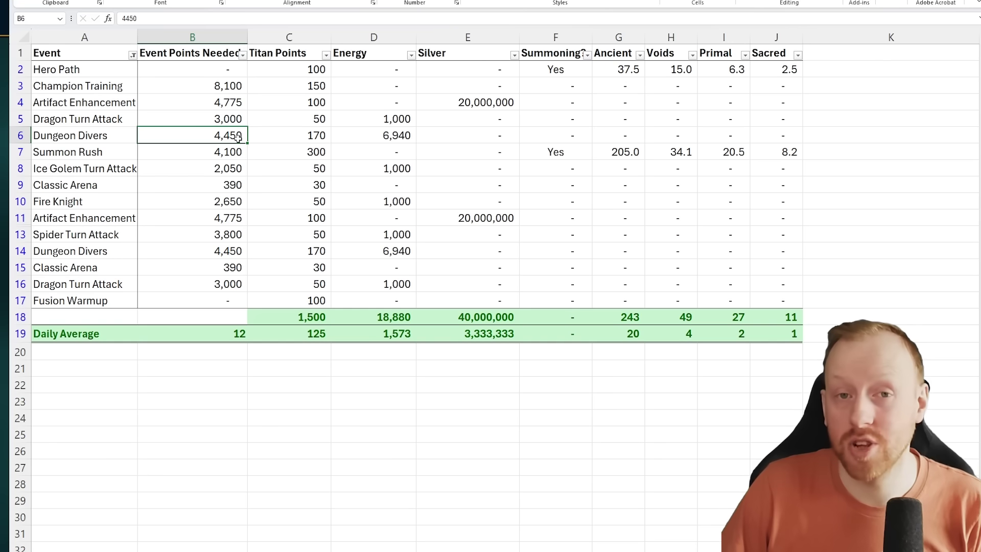
Step: Review the energy needed for both Dungeon Divers events, then the energy total and its daily average
click(375, 140)
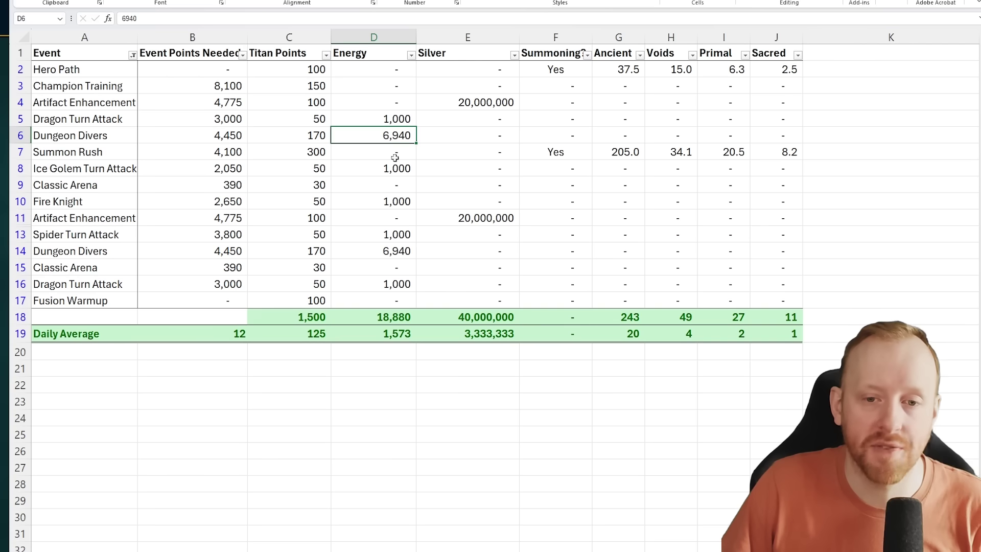
ctrl+click(391, 251)
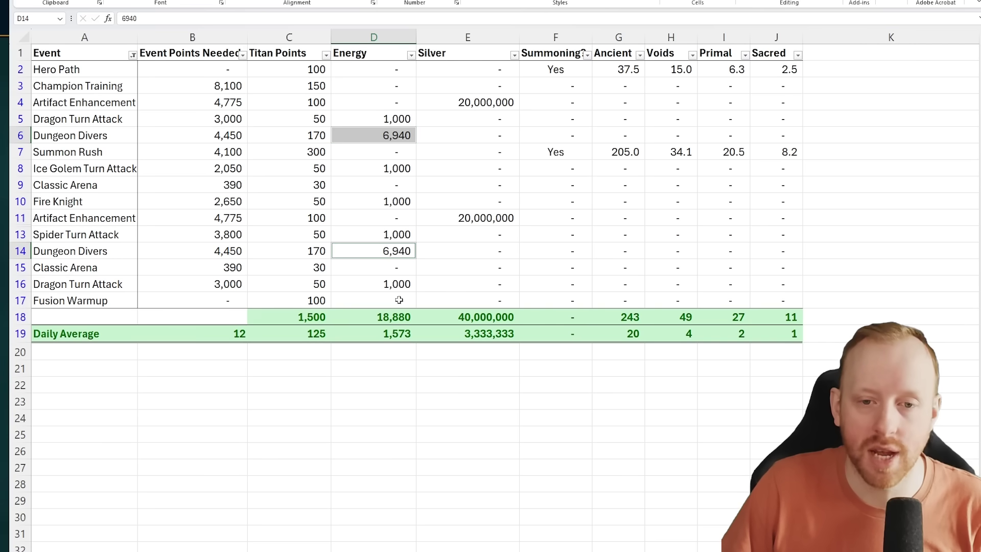
click(355, 407)
key(Up)
key(Up)
key(Up)
key(Up)
key(Up)
key(Down)
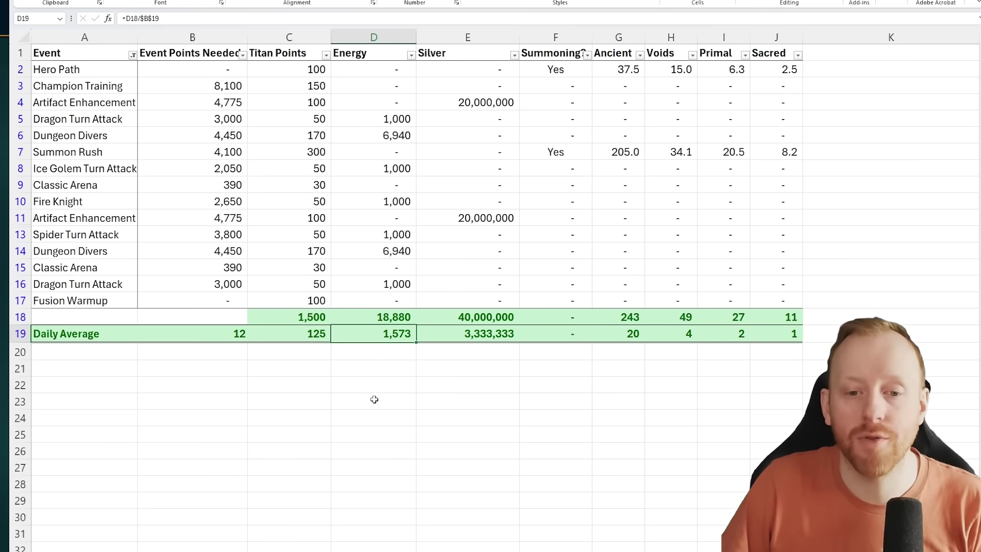
key(Up)
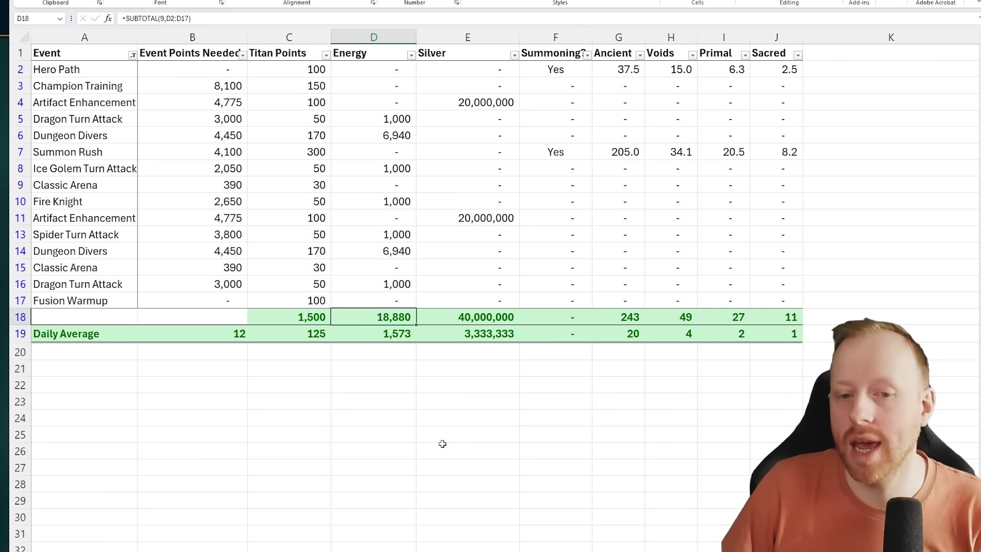
click(388, 334)
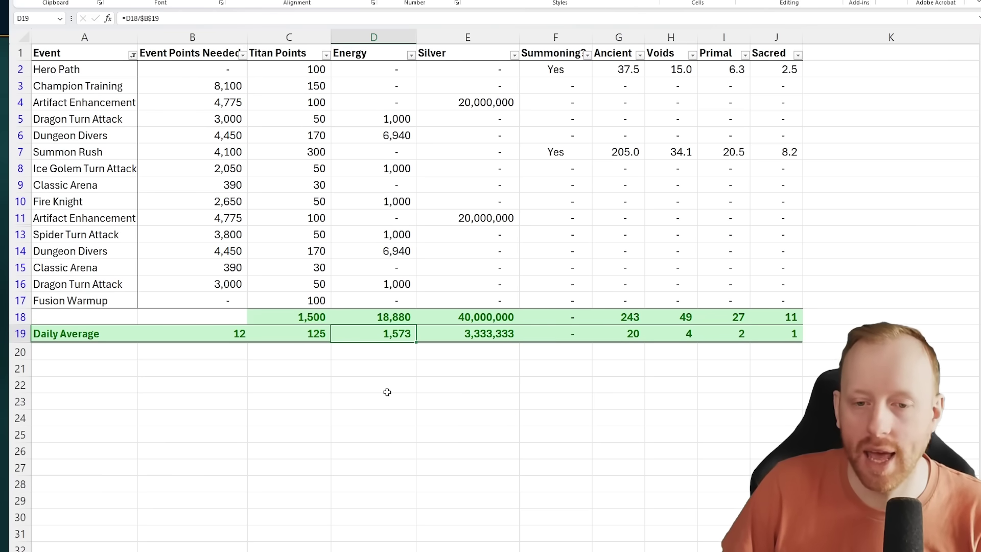
Step: Add up a scratch energy figure in D23 with the formula =130+130+130+50+130+130
click(392, 403)
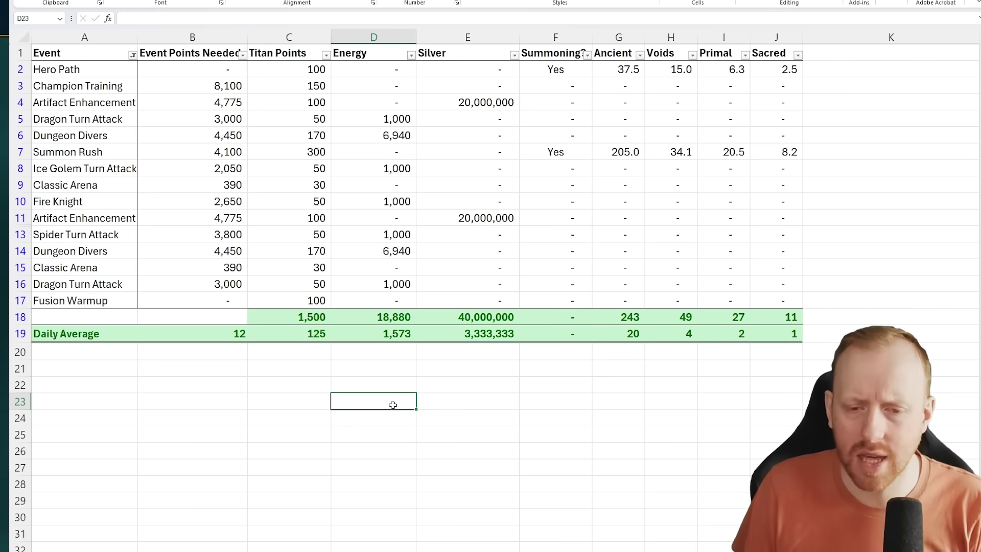
text(=)
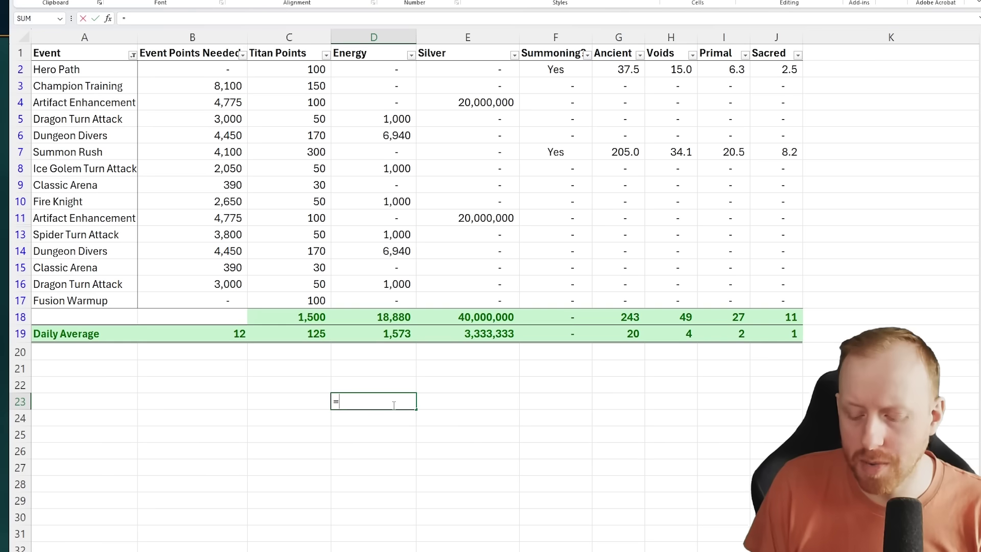
text(130+130+130+130+130)
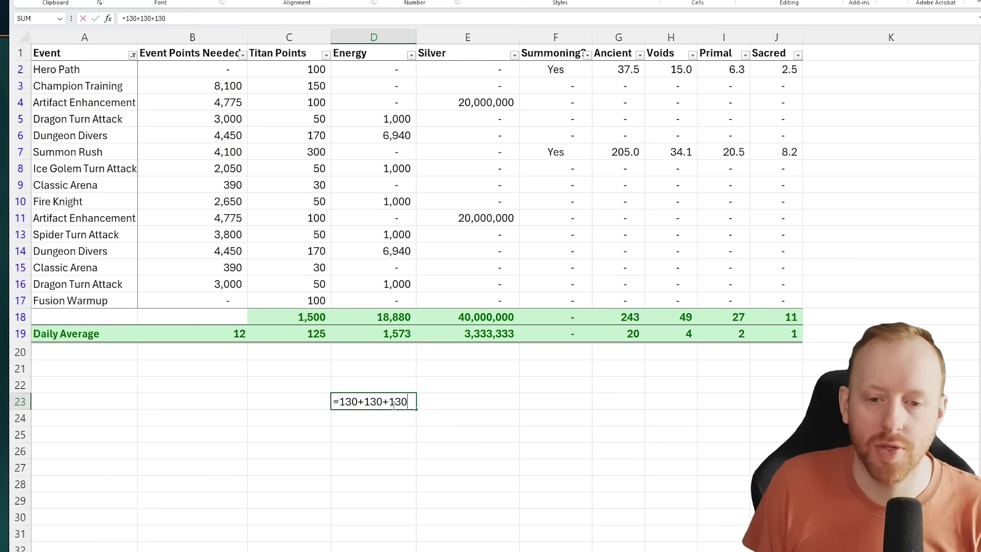
text(+50+)
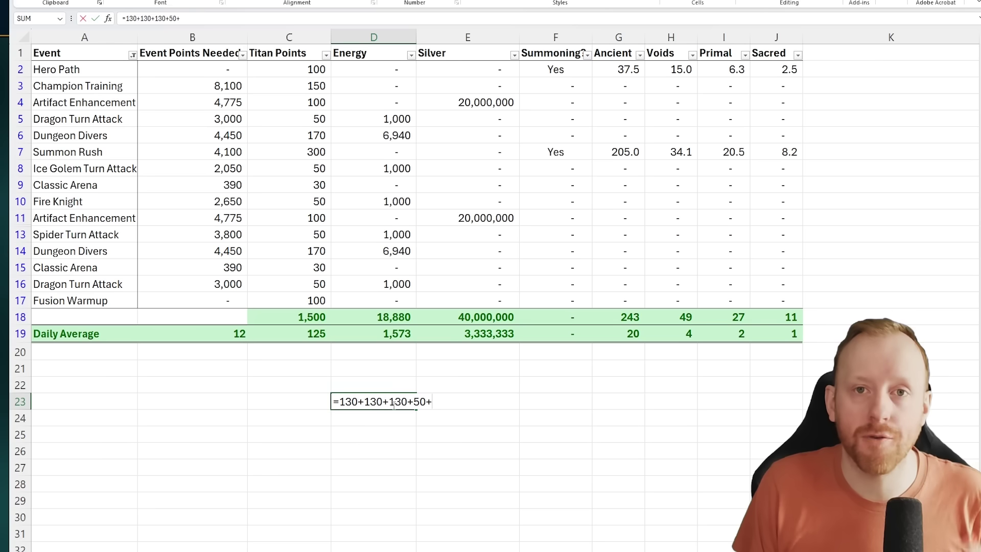
text(130+130)
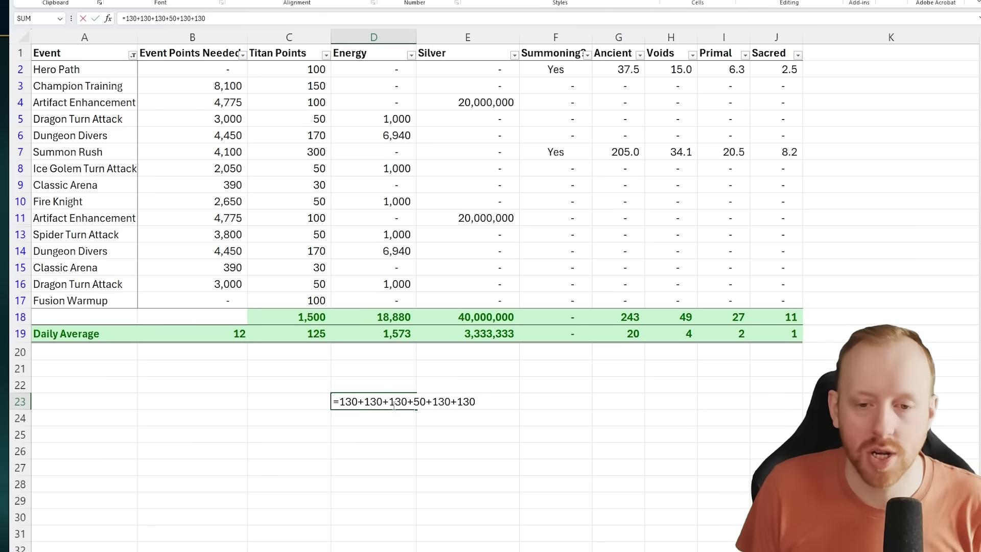
key(Return)
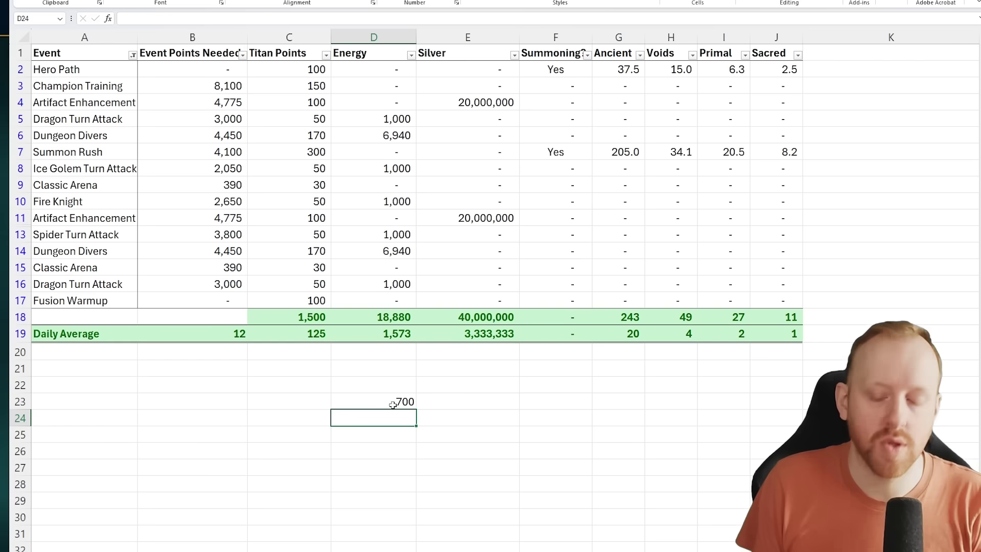
Step: Enter =500 in D24 and add D24 and D23 together in D25
text(=)
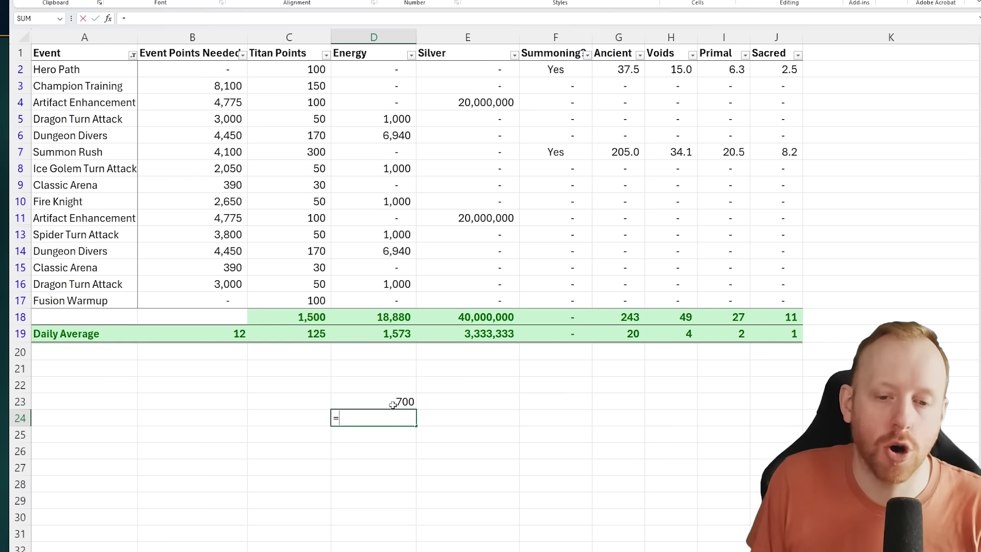
text(500)
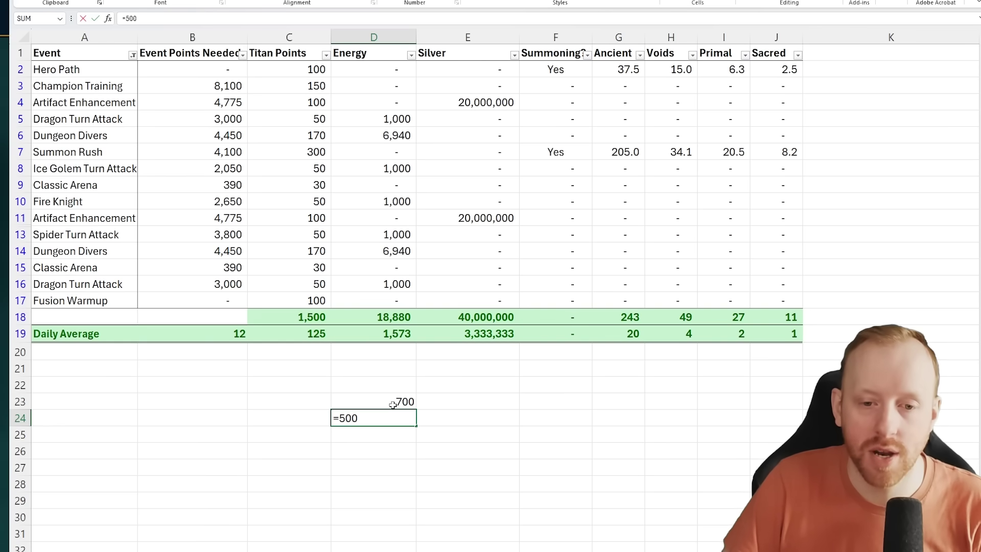
key(Return)
text(=)
key(Up)
text(+)
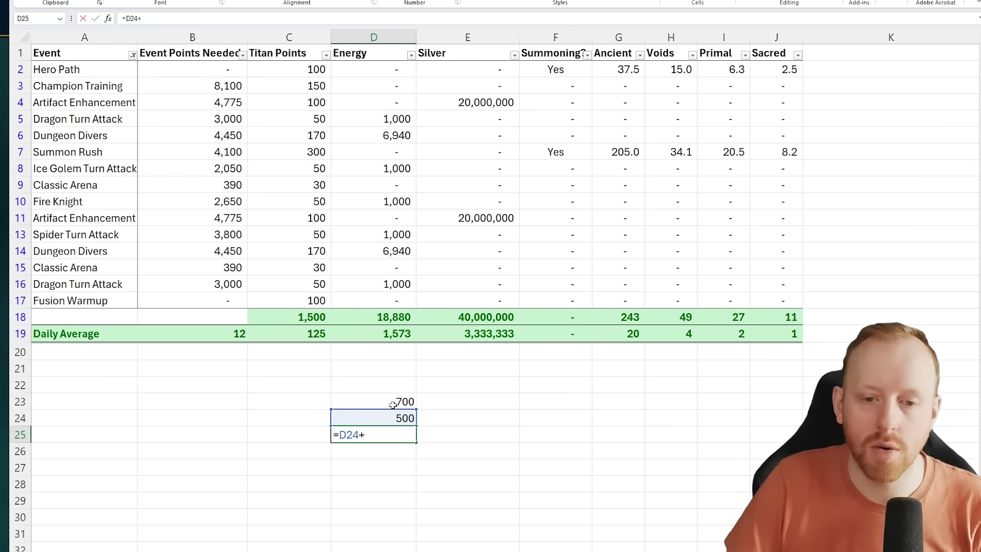
key(Up)
key(Up)
key(Return)
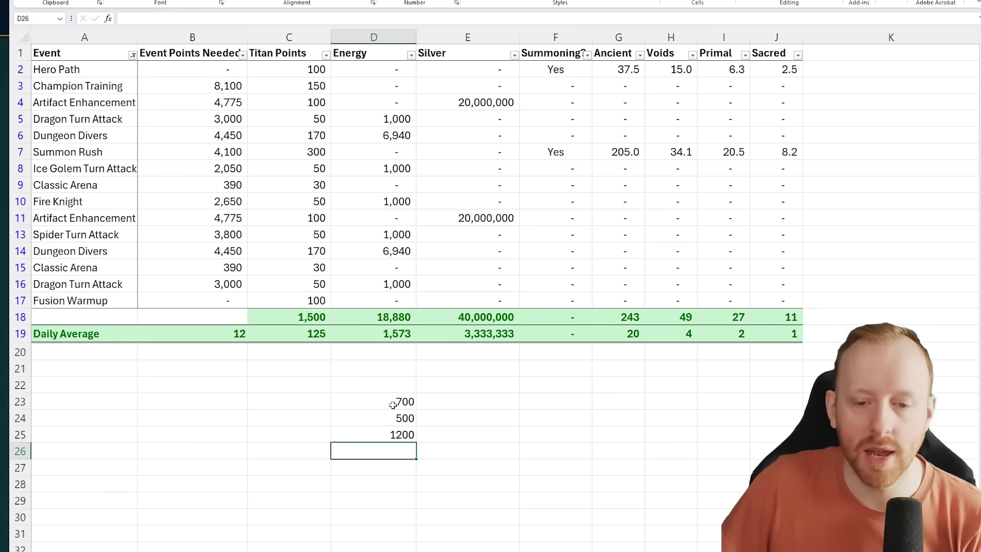
Step: Compare the scratch sum with the energy total and daily average, and clear the scratch figures in D23:D25
click(444, 435)
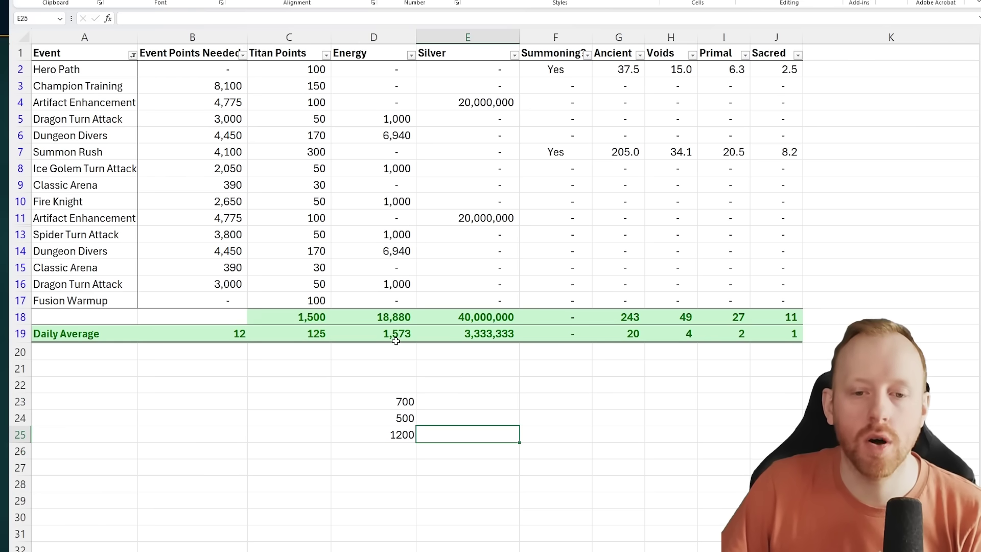
drag(395, 338, 402, 320)
click(372, 400)
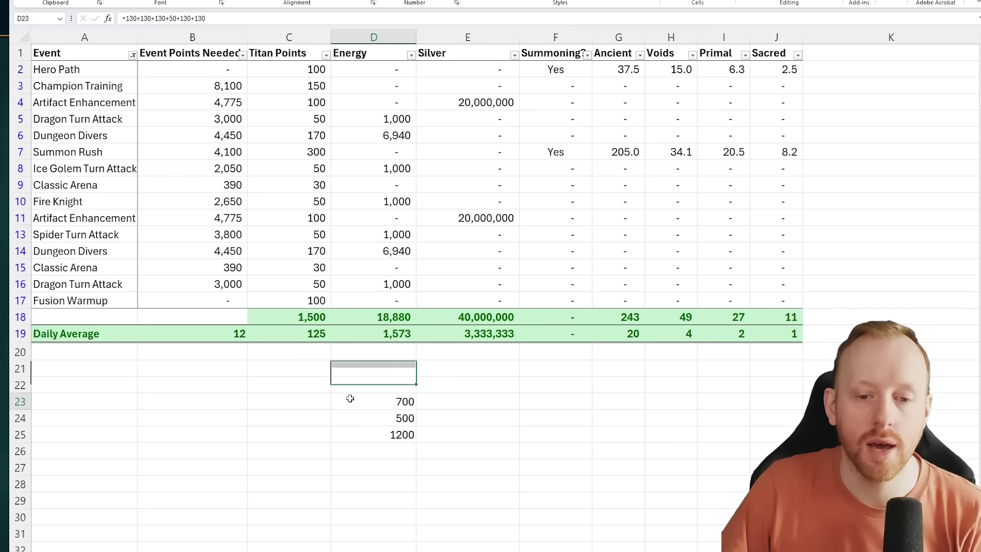
drag(374, 435, 374, 404)
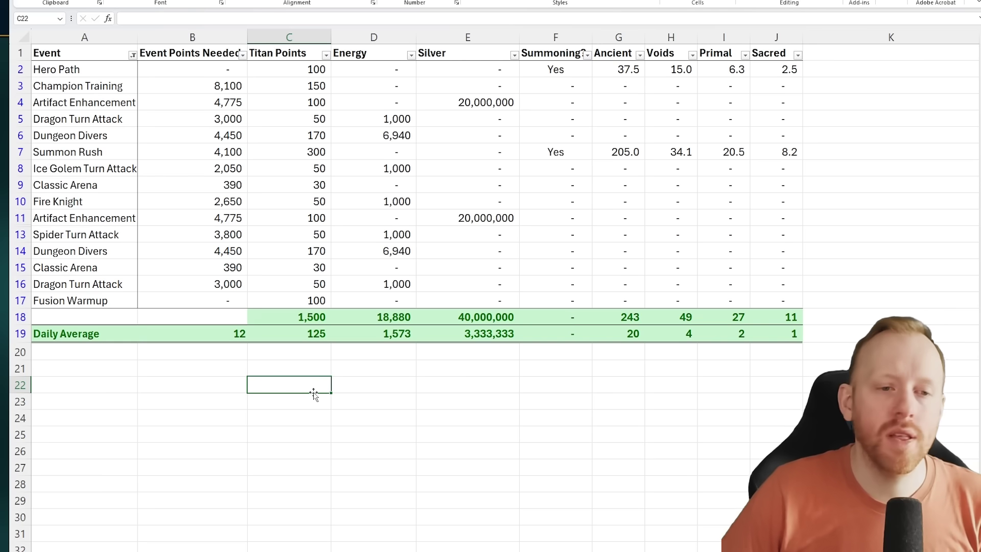
click(483, 405)
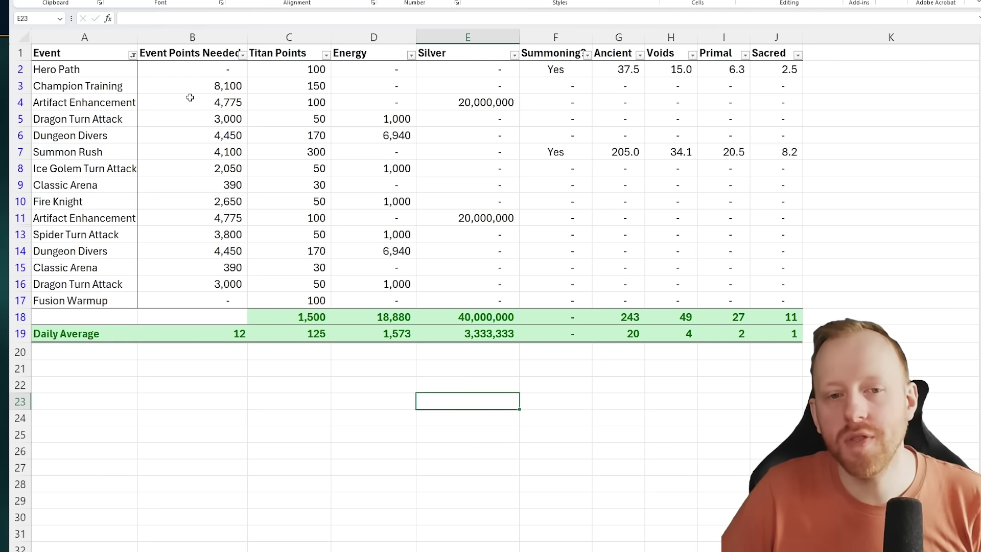
Step: Review the rows from Champion Training to the last Dragon Turn Attack, the Sacred total, and the energy total and daily average
drag(190, 91, 397, 285)
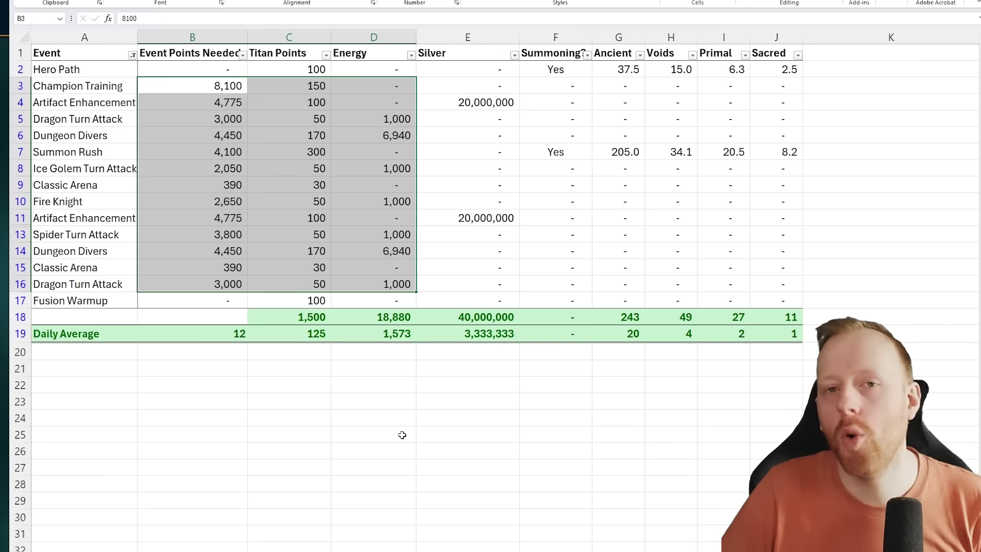
click(504, 419)
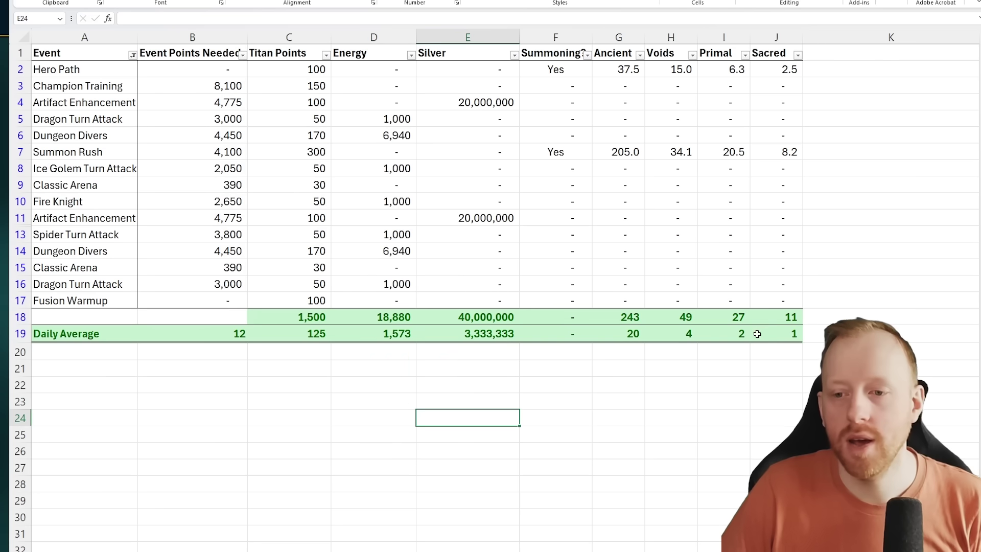
click(783, 318)
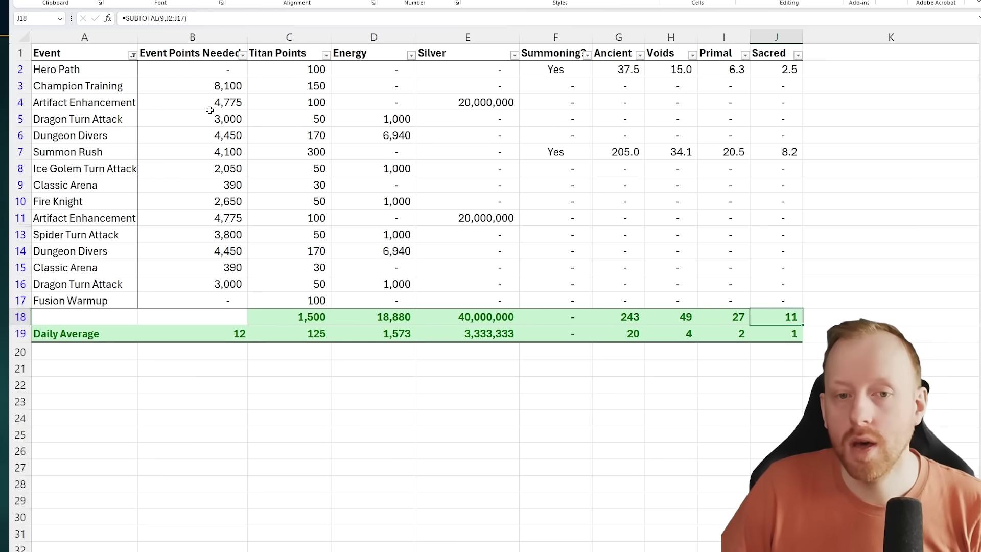
drag(212, 87, 471, 279)
drag(396, 314, 396, 332)
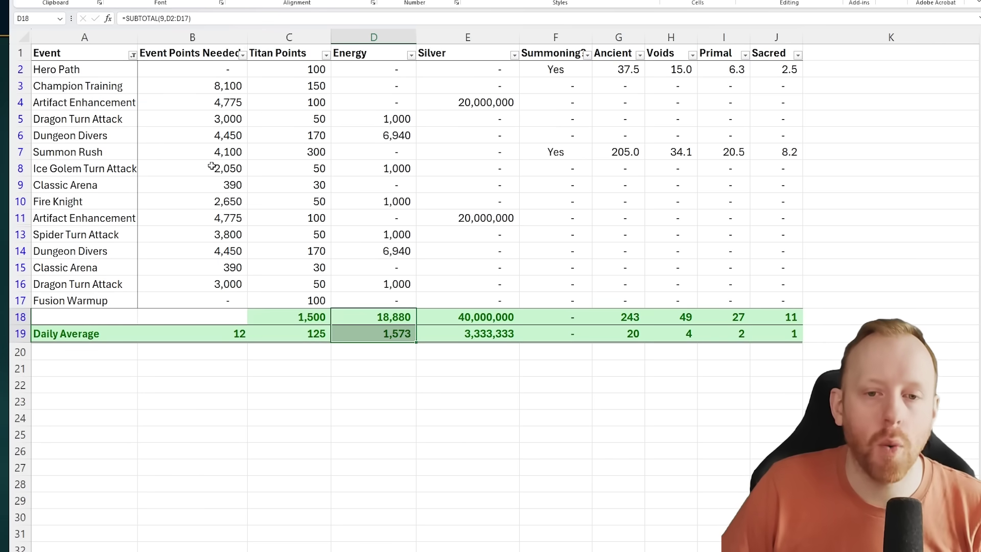
Step: Check the event points, Titan Points and energy for the first Dragon Turn Attack and the Ice Golem Turn Attack
click(239, 123)
drag(240, 126, 397, 125)
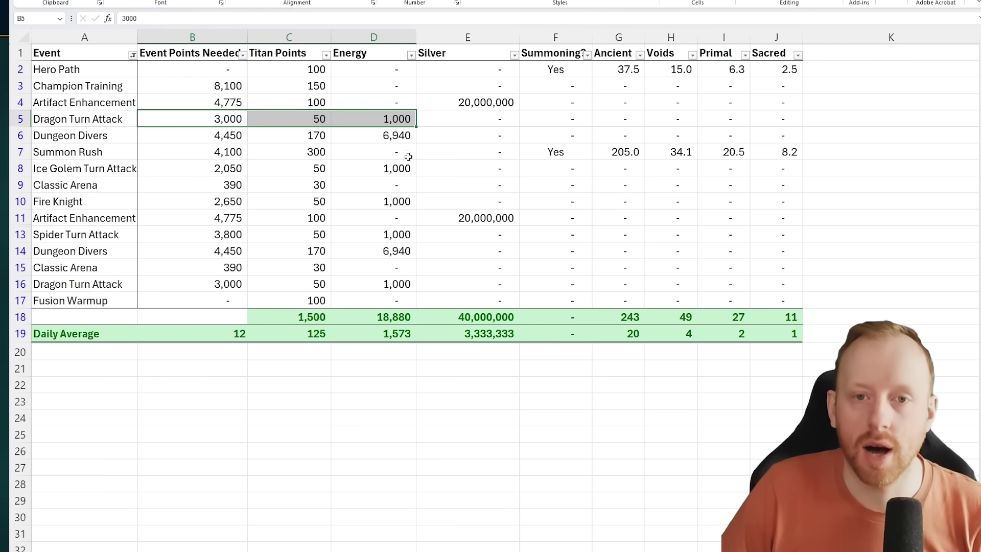
drag(402, 173, 197, 164)
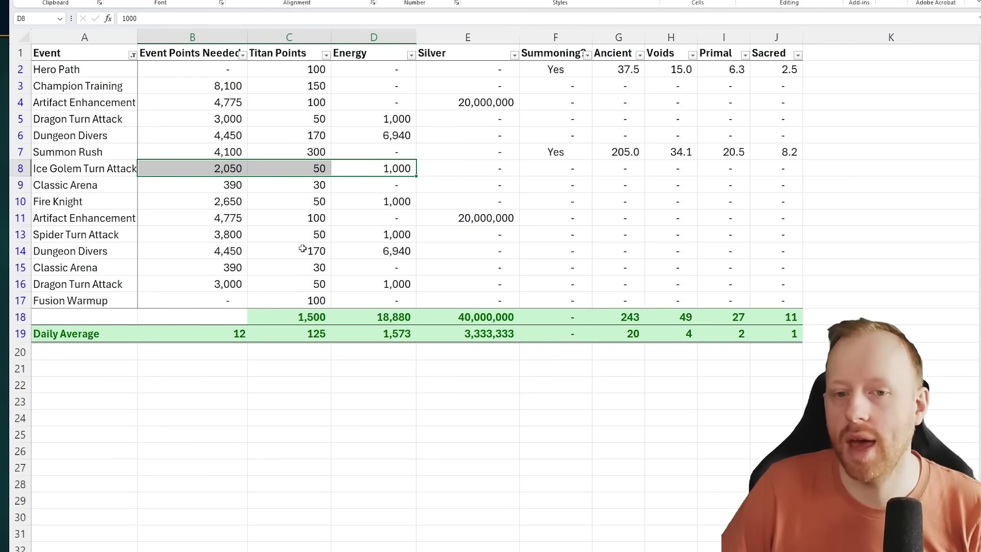
click(423, 449)
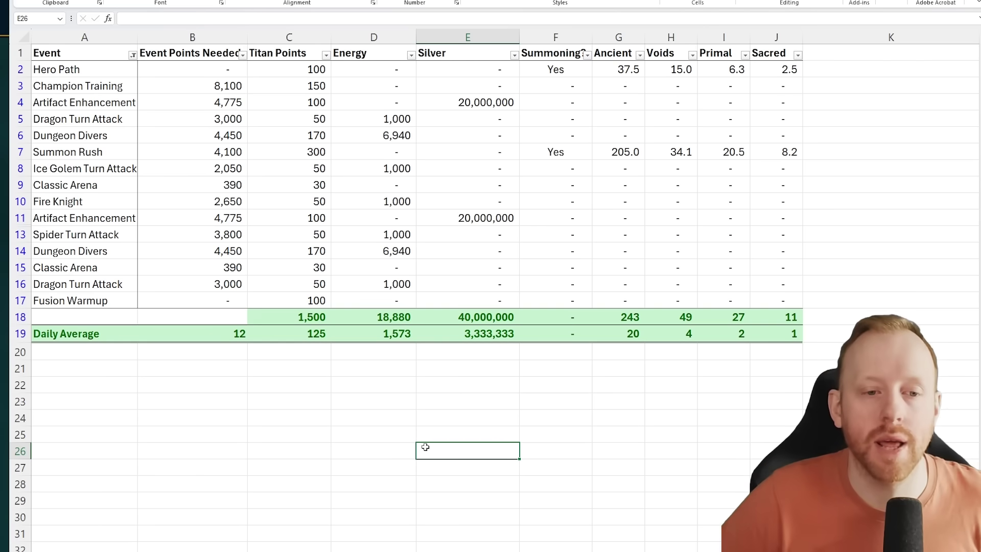
Step: Review the points and energy from Fire Knight to the last Dragon Turn Attack, then the second Classic Arena row
drag(393, 284, 205, 204)
drag(197, 271, 381, 268)
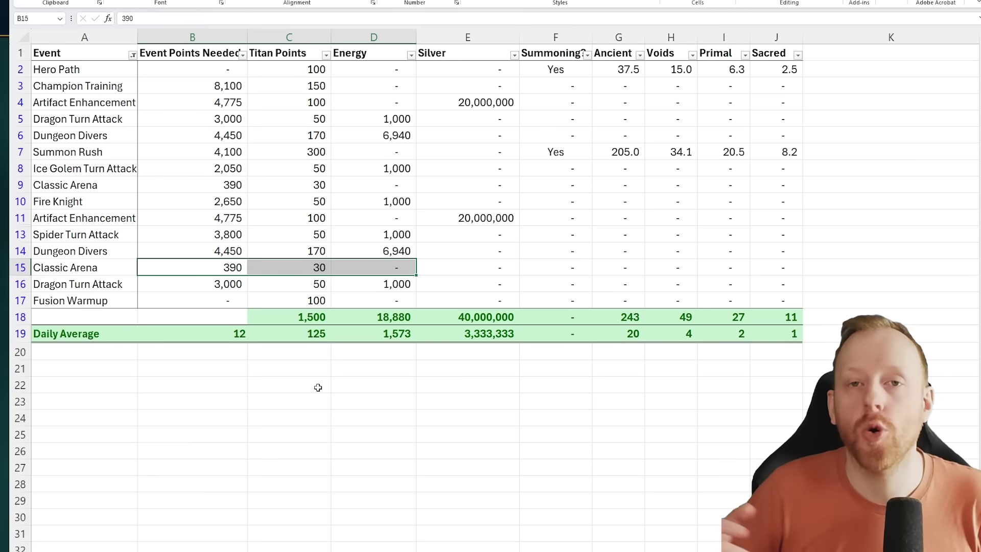
click(339, 369)
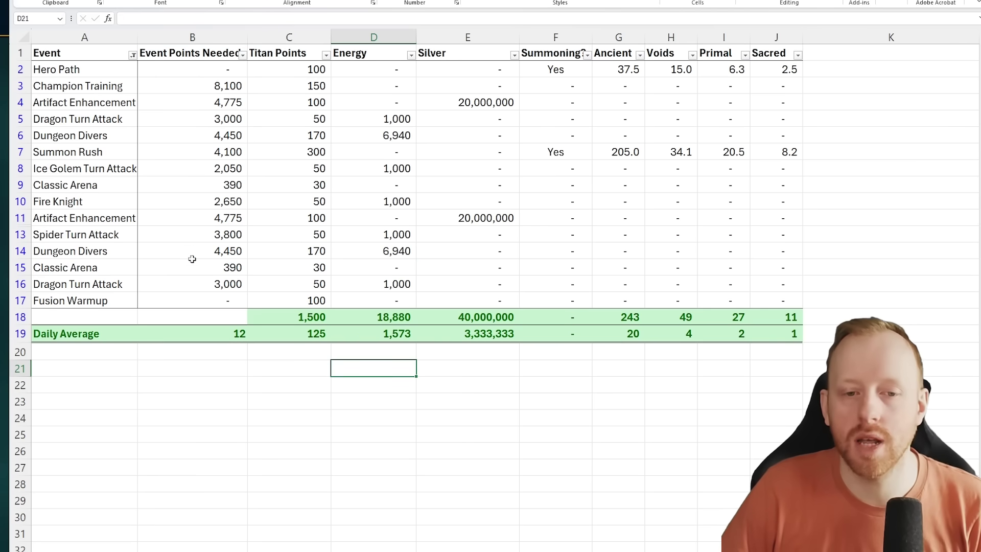
drag(196, 269, 292, 268)
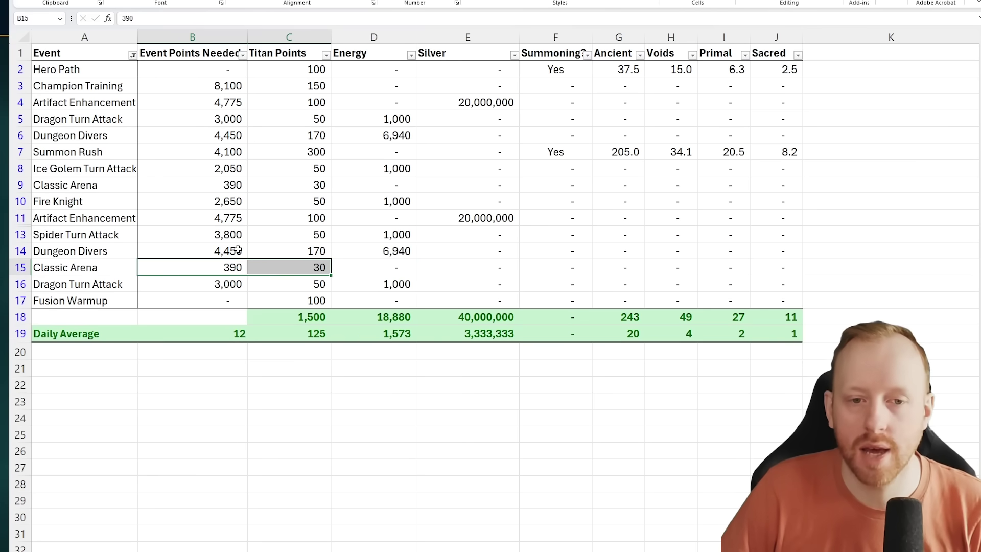
Step: Check the Fire Knight and second Artifact Enhancement figures, then the energy for Fire Knight and both Dungeon Divers events
drag(236, 202, 352, 215)
click(369, 246)
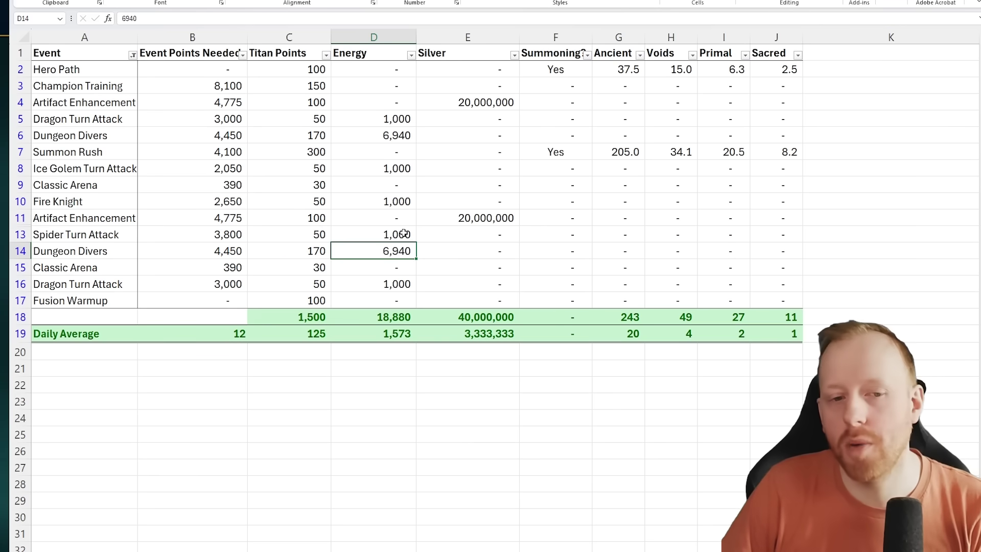
click(411, 204)
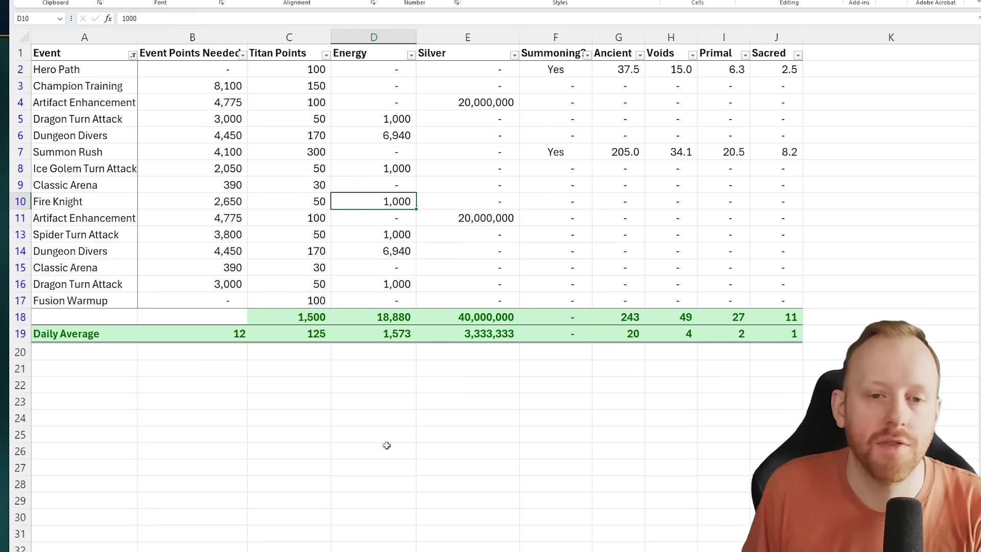
click(390, 136)
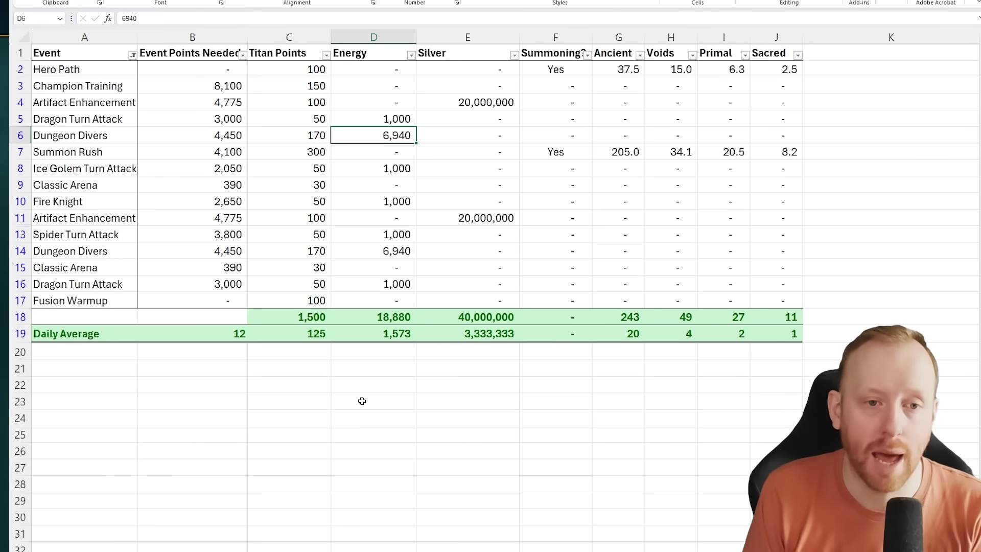
Step: Review Champion Training's event points, Titan Points, energy and silver
drag(237, 81, 357, 82)
click(409, 420)
click(371, 88)
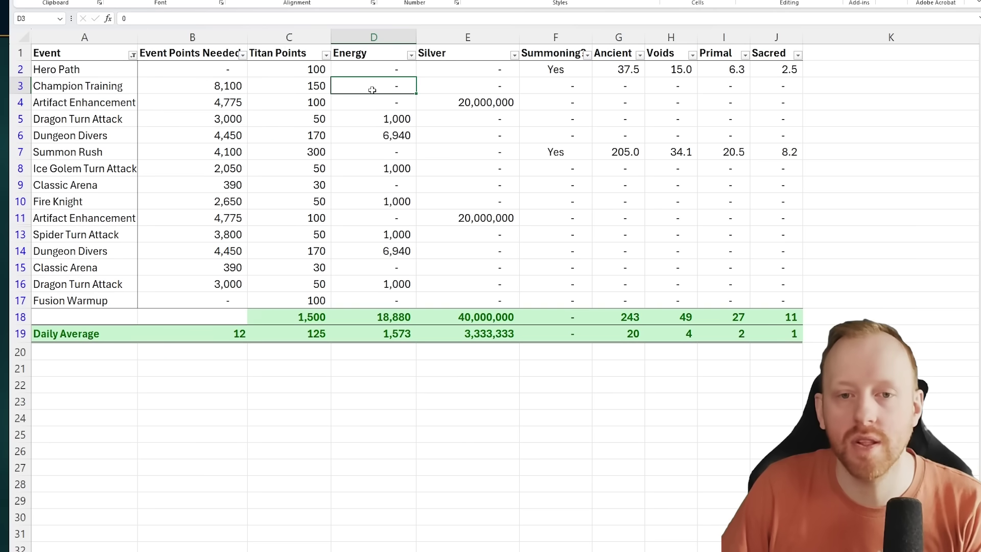
drag(211, 82, 435, 81)
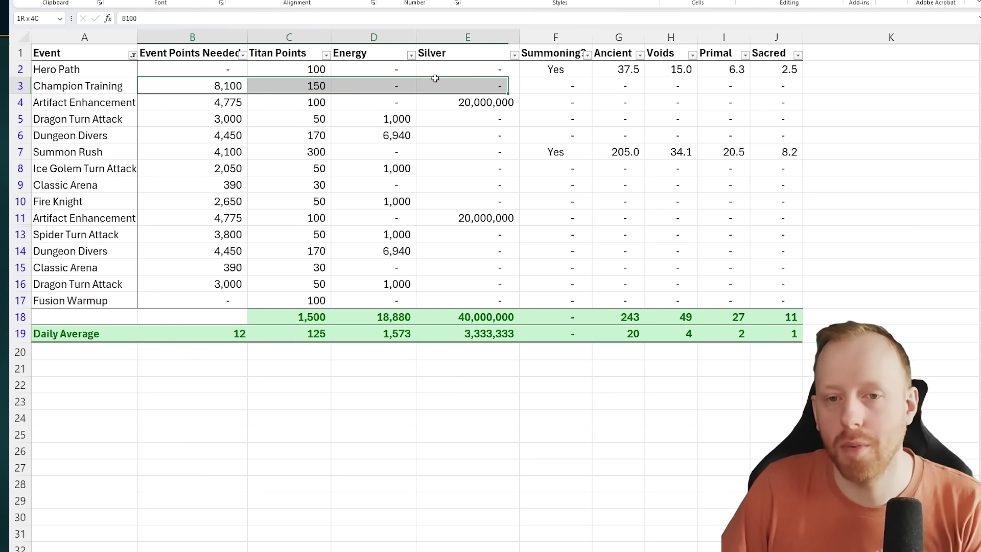
click(401, 88)
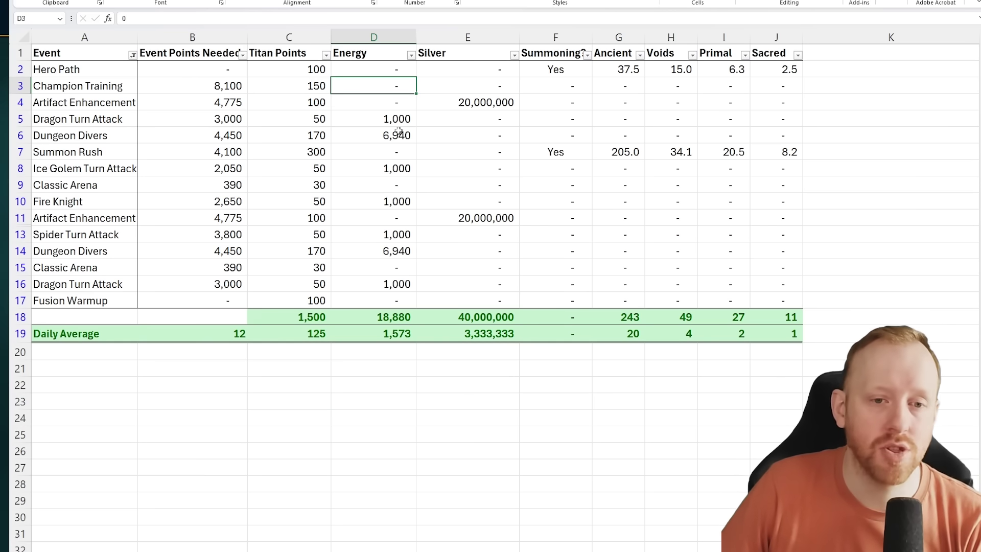
Step: Try 5,000 energy for Champion Training, and reset its energy to 0
click(371, 135)
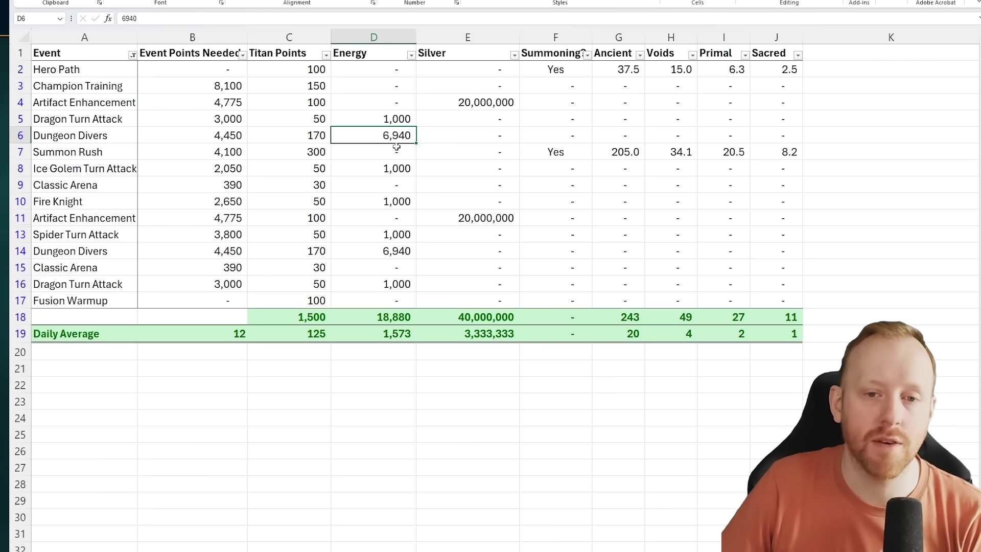
click(395, 86)
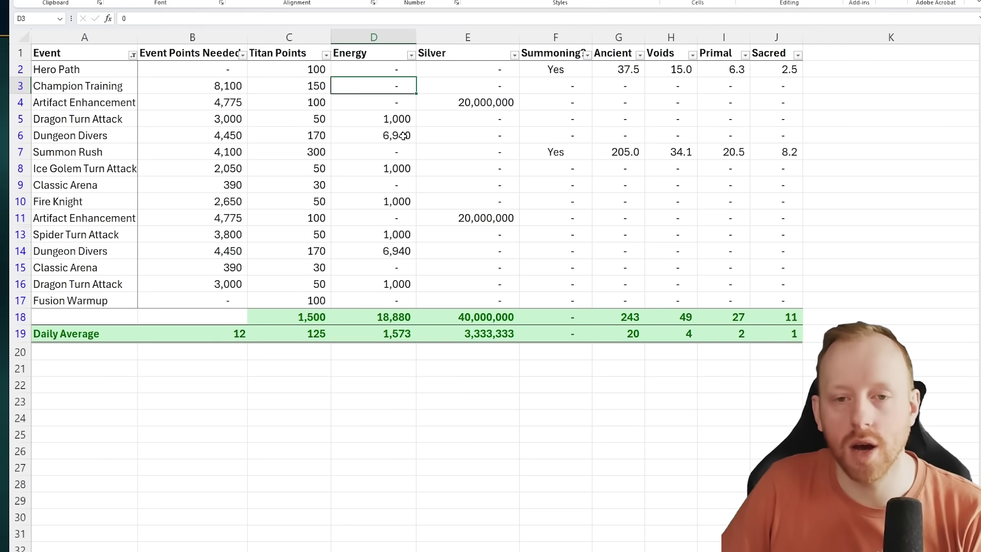
text(5000)
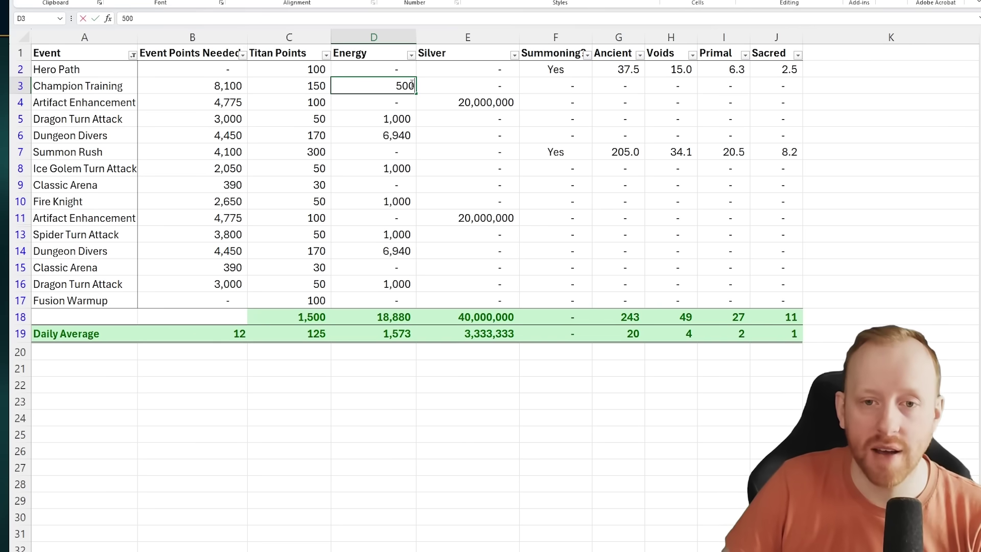
key(Return)
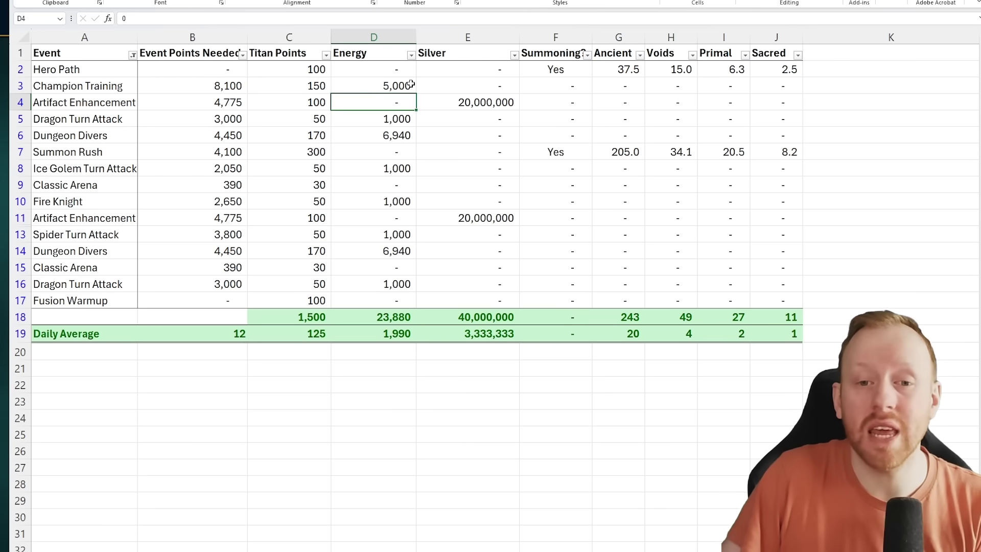
click(411, 85)
text(0)
key(Return)
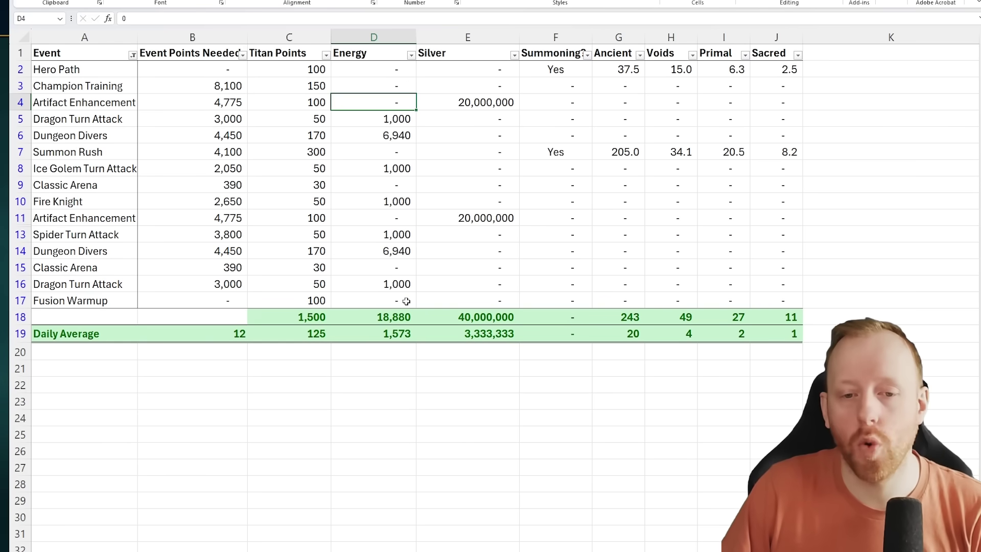
Step: Review the Fusion Warmup row, the Titan Points column, and the Ancient and Sacred shard requirements
drag(406, 302, 147, 302)
click(288, 420)
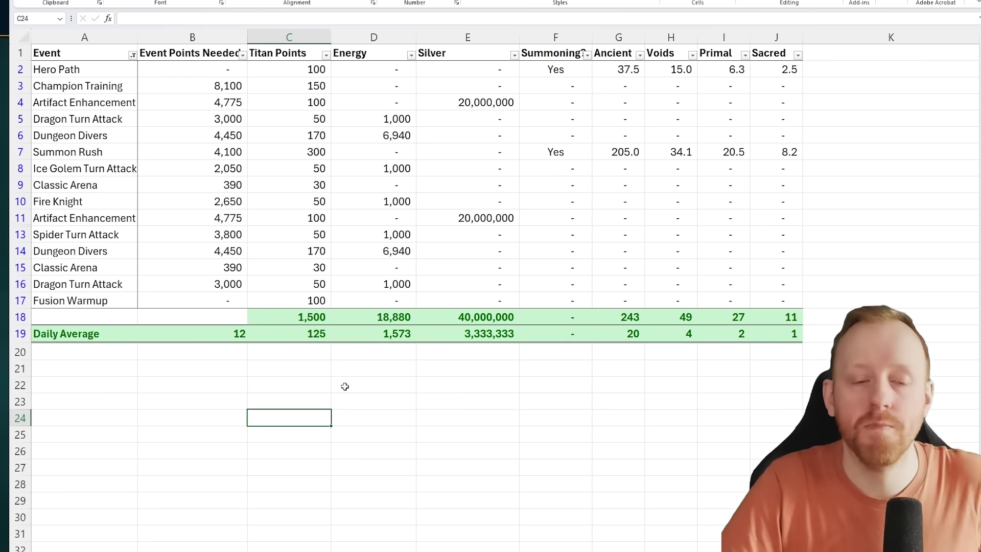
click(542, 384)
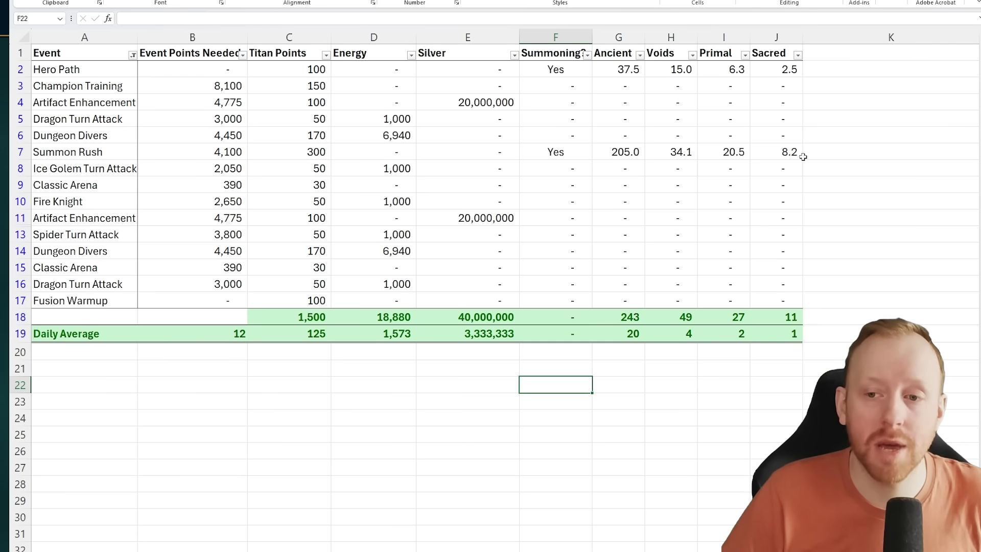
drag(794, 316, 787, 72)
click(859, 183)
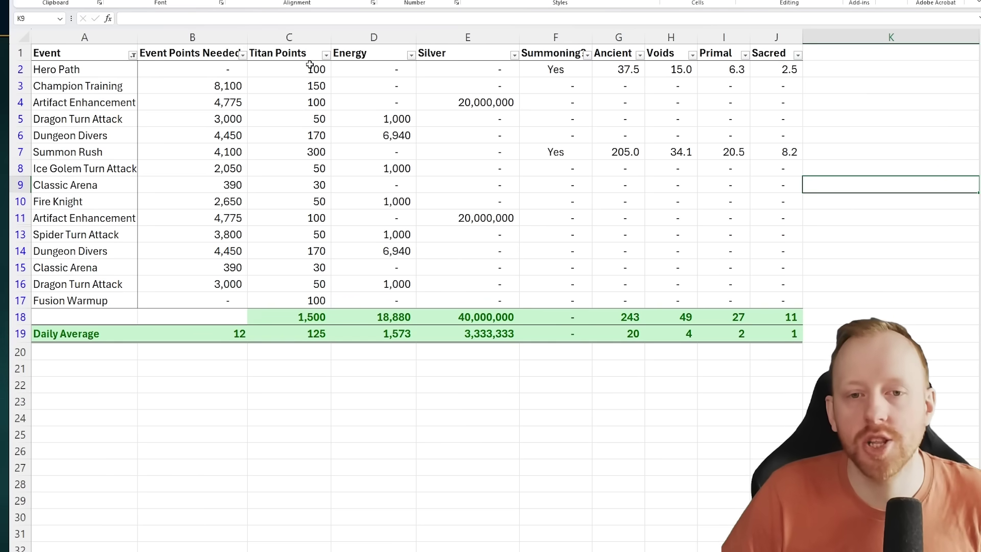
drag(310, 65, 333, 299)
drag(618, 69, 619, 152)
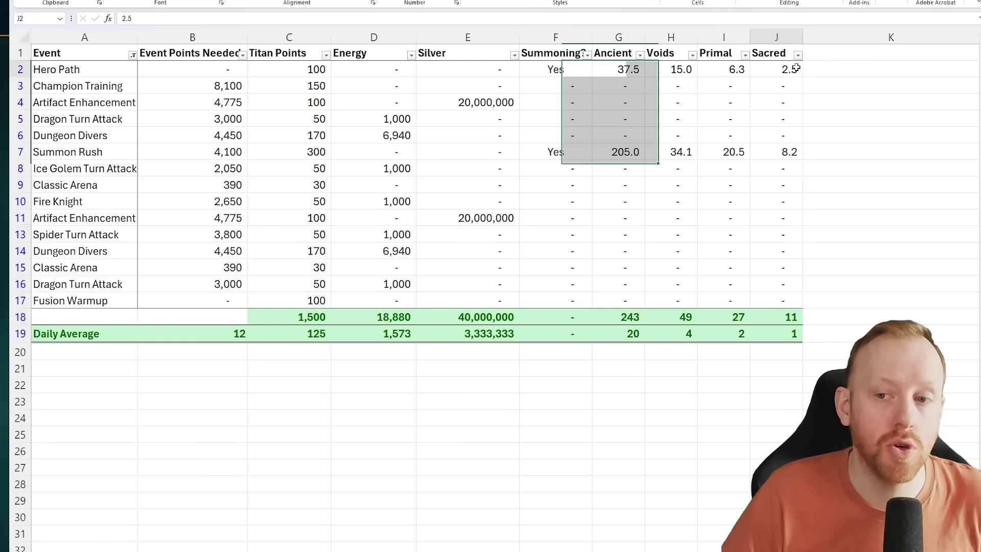
drag(776, 69, 777, 316)
click(724, 401)
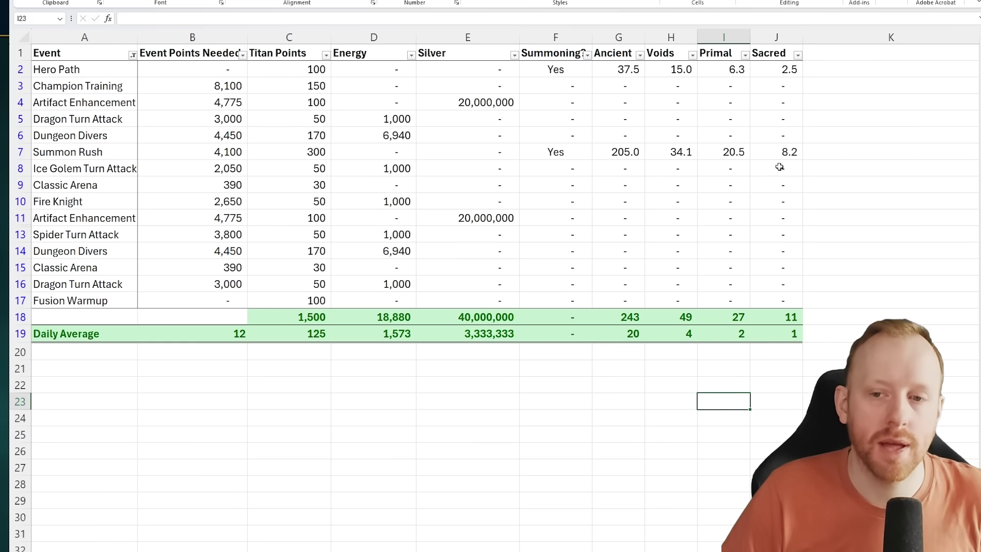
Step: Examine the Summon Rush row, and compare its Sacred shards with Hero Path's and the Sacred total
drag(783, 155, 114, 152)
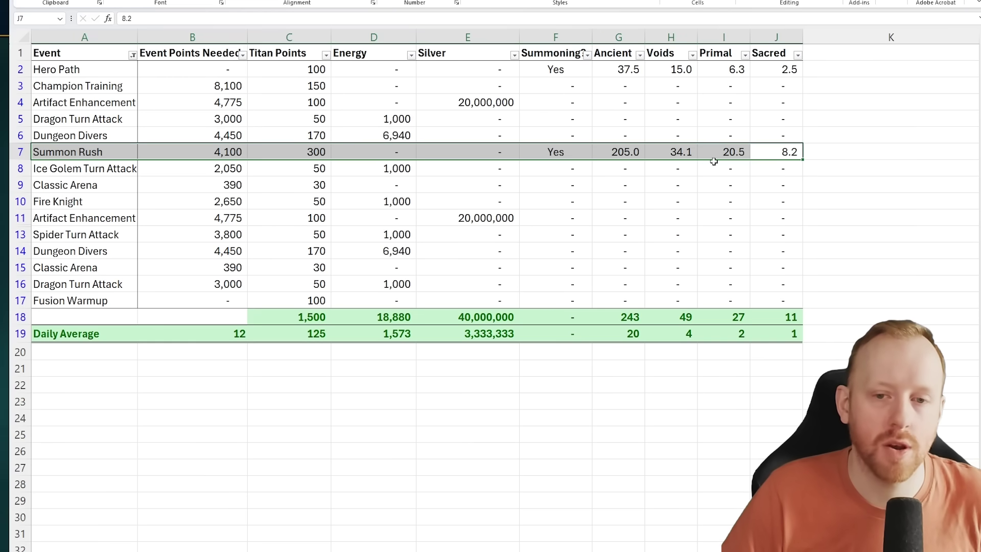
click(791, 152)
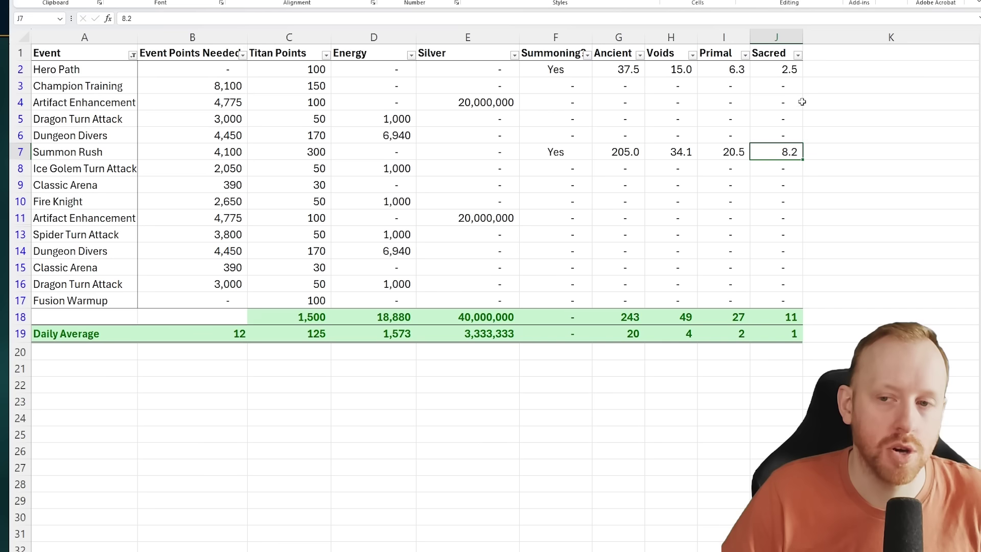
drag(789, 69, 784, 301)
click(643, 402)
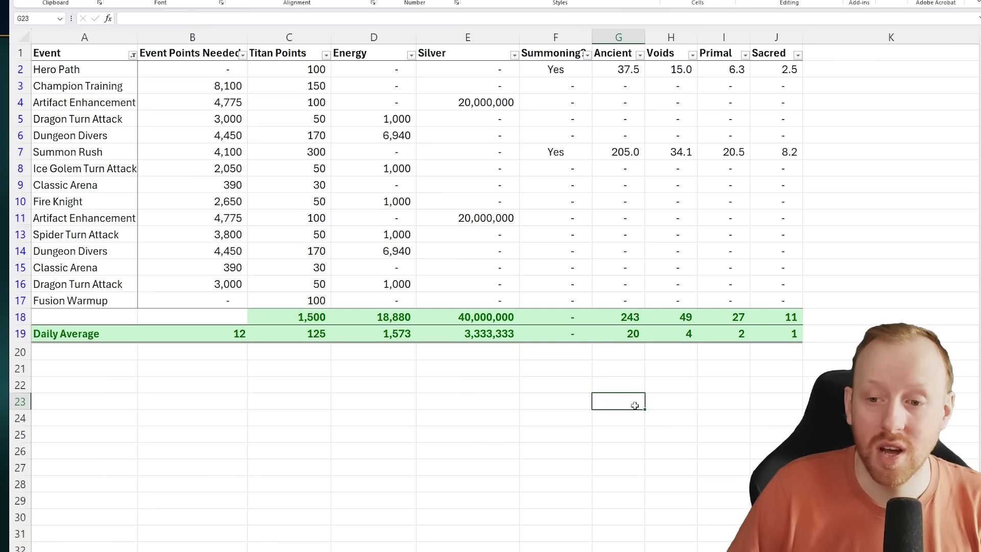
click(784, 315)
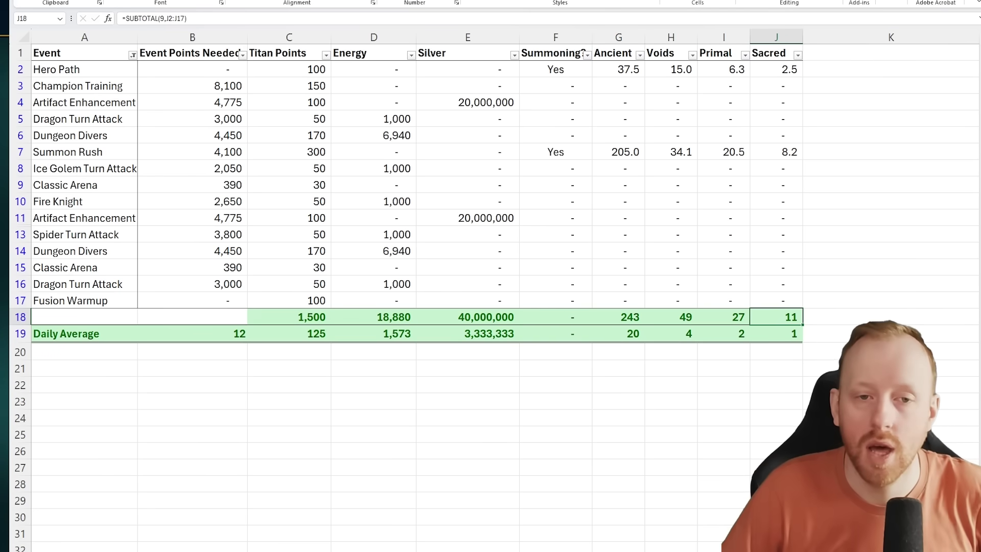
click(787, 72)
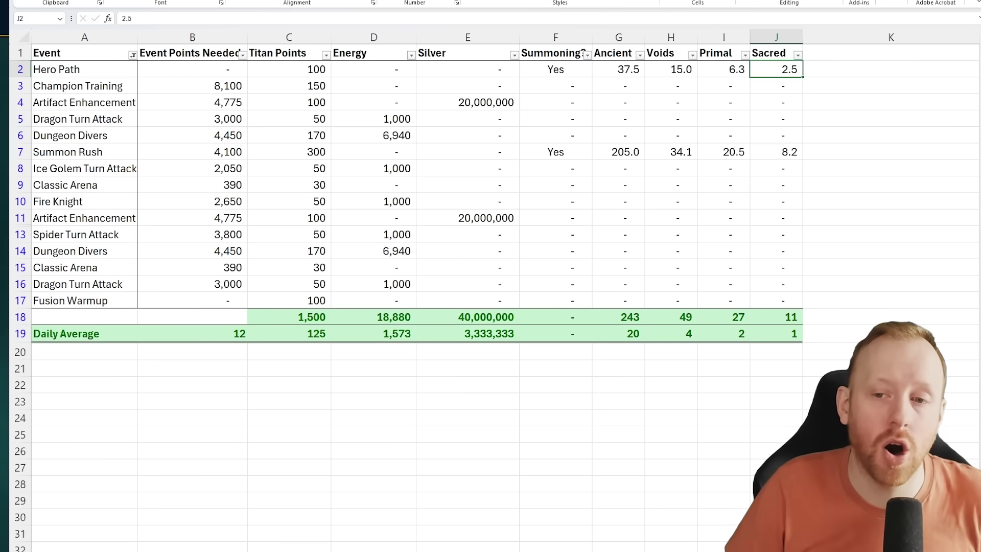
click(774, 154)
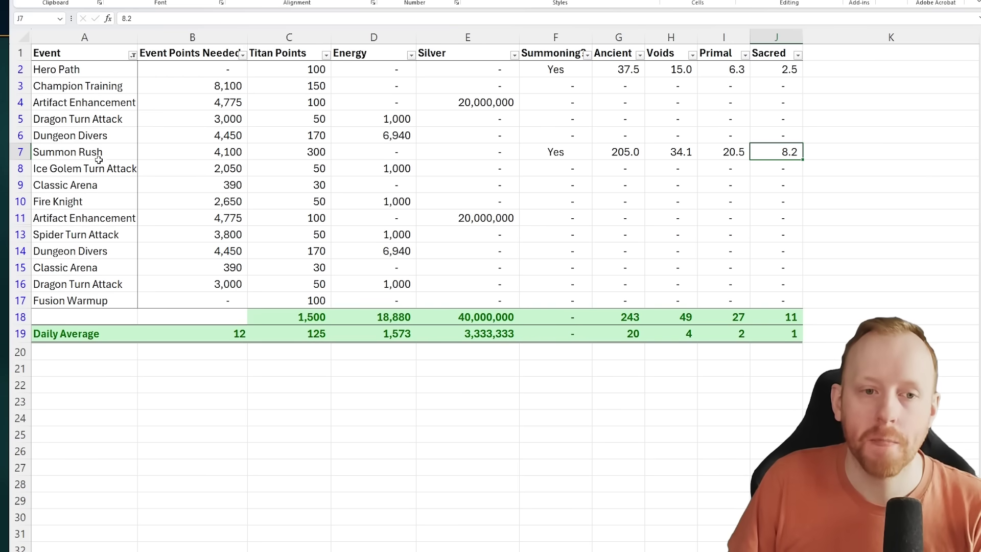
drag(125, 152, 795, 159)
click(841, 166)
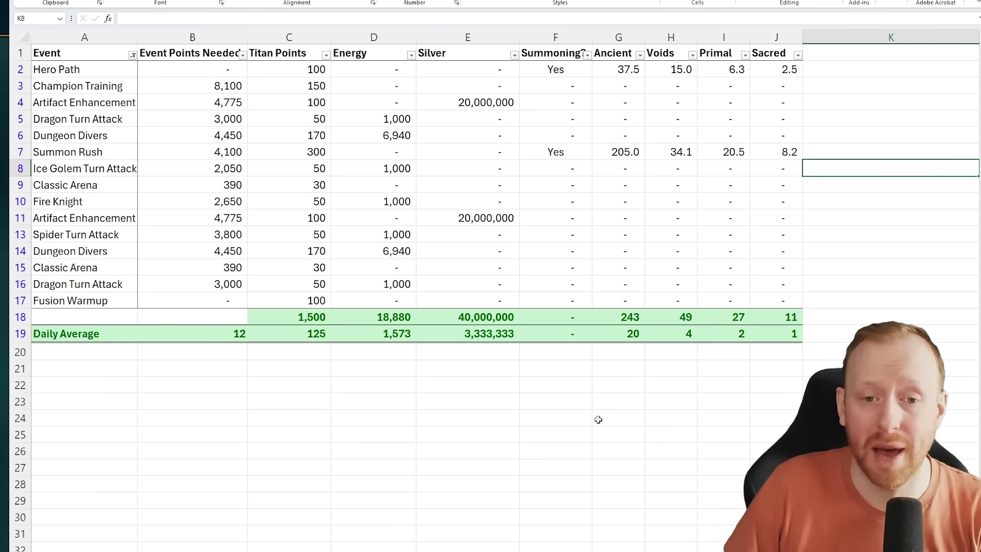
click(585, 434)
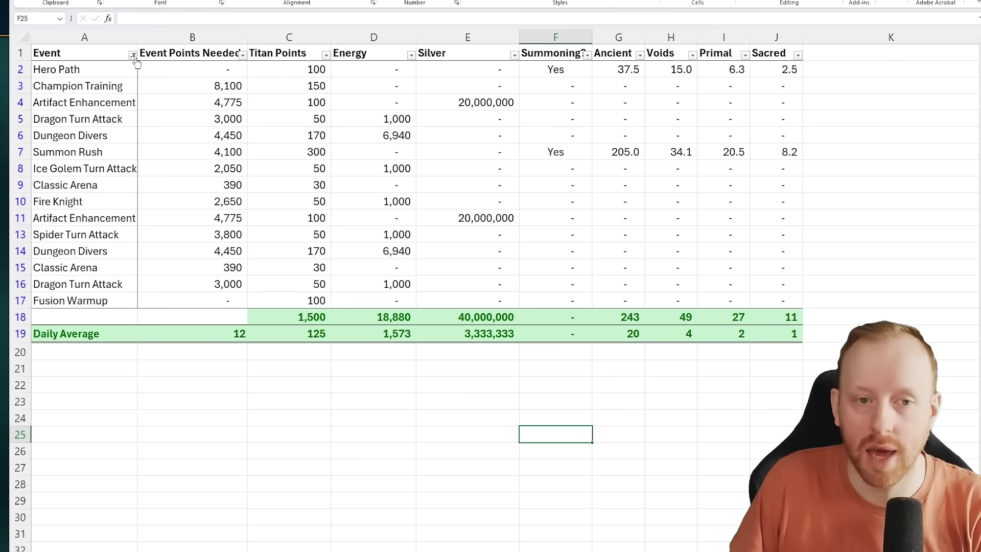
Step: Clear the Event filter to bring back the Deck of Fates row, and set Hero Path's Titan Points to 200
key(ctrl+z)
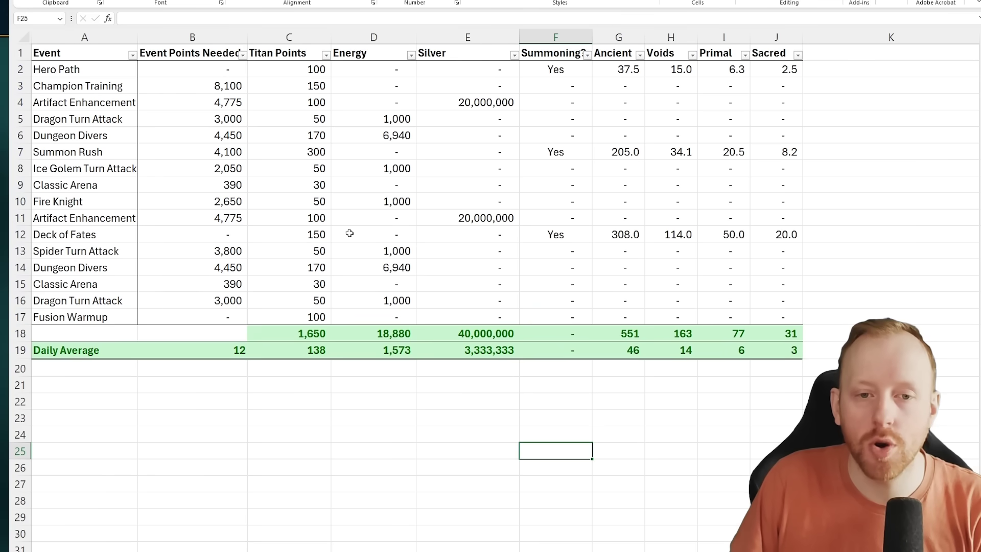
key(ctrl+z)
click(327, 67)
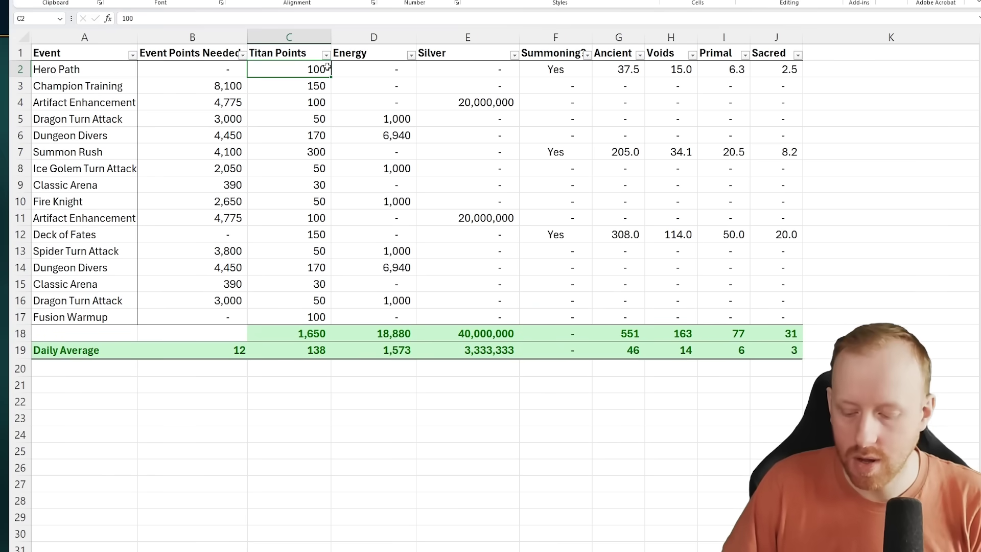
text(200)
key(Tab)
Step: Set Hero Path's shard requirements to 70 Ancient, 30 Voids, 12.5 Primal and 5 Sacred
key(Tab)
key(Tab)
key(Tab)
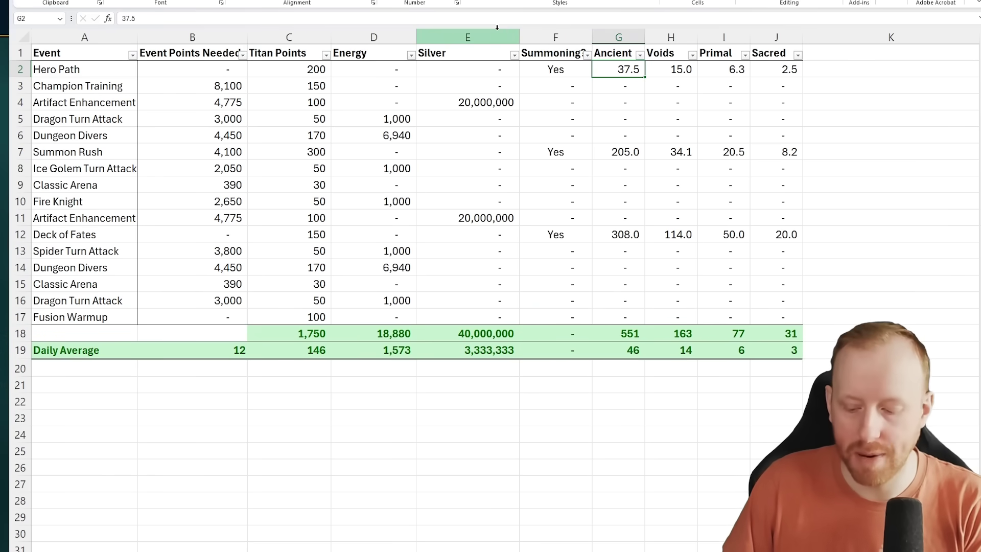
text(70)
key(Tab)
text(30)
key(Tab)
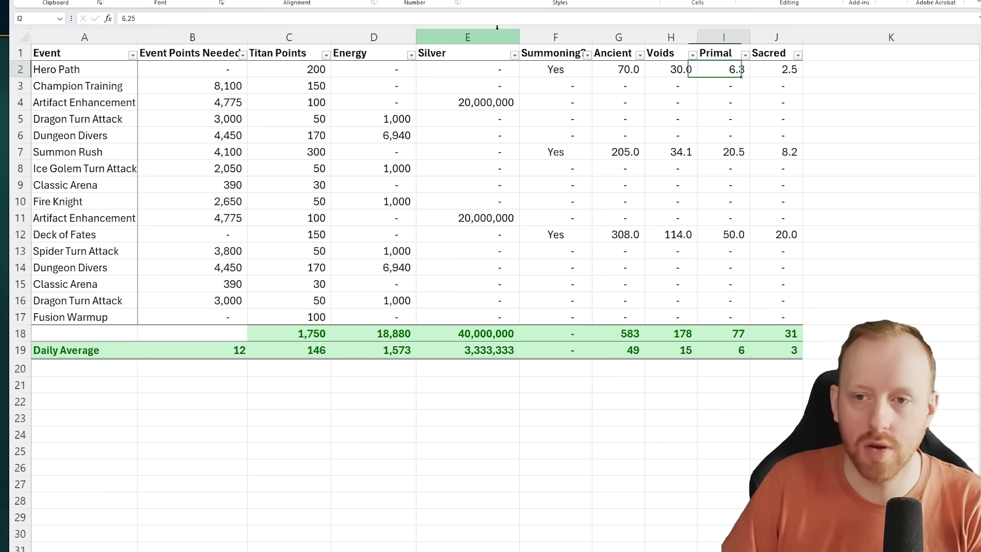
text(12.5)
key(Tab)
text(5)
key(Return)
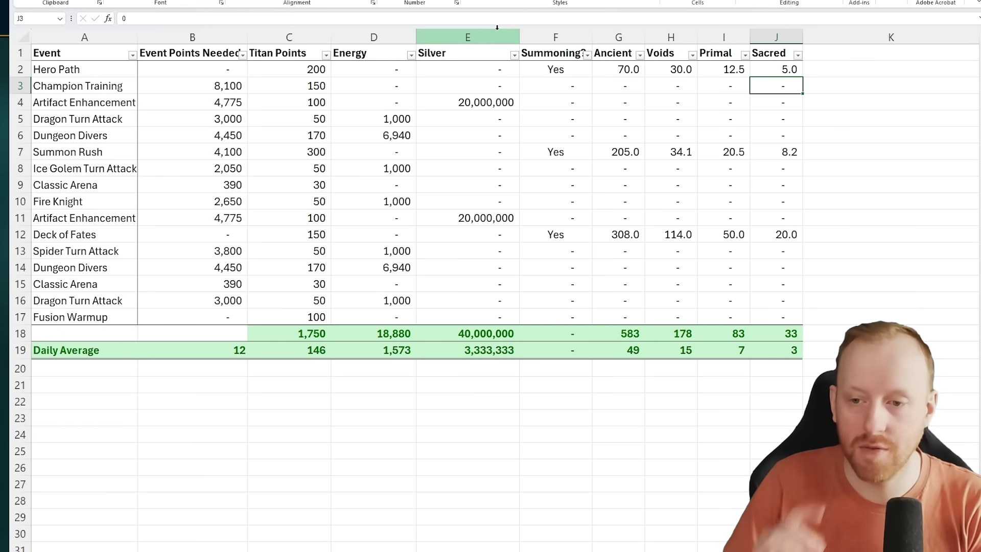
Step: Check Hero Path's Titan Points, and examine the Titan Points and shard requirements in the Deck of Fates row
click(555, 234)
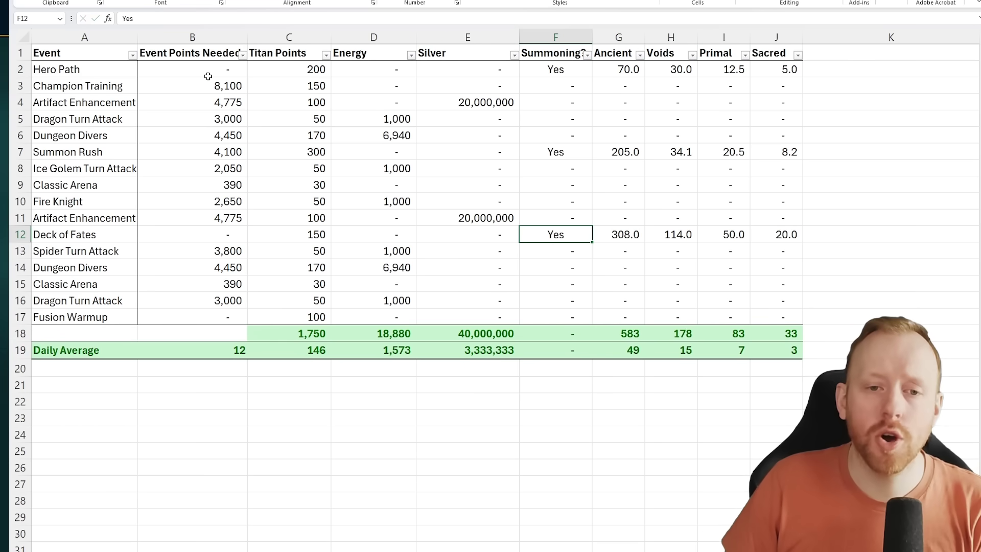
click(269, 80)
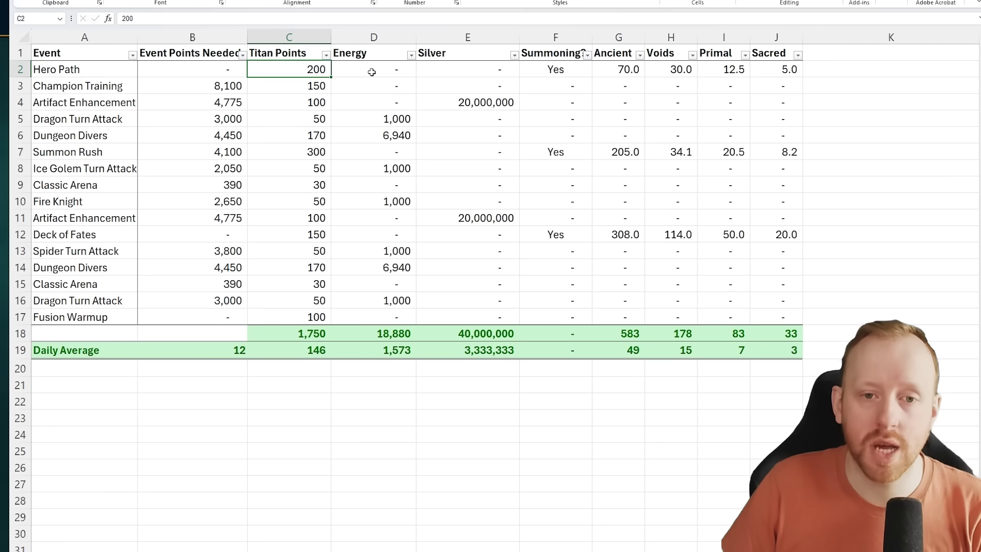
drag(300, 237, 780, 235)
click(812, 266)
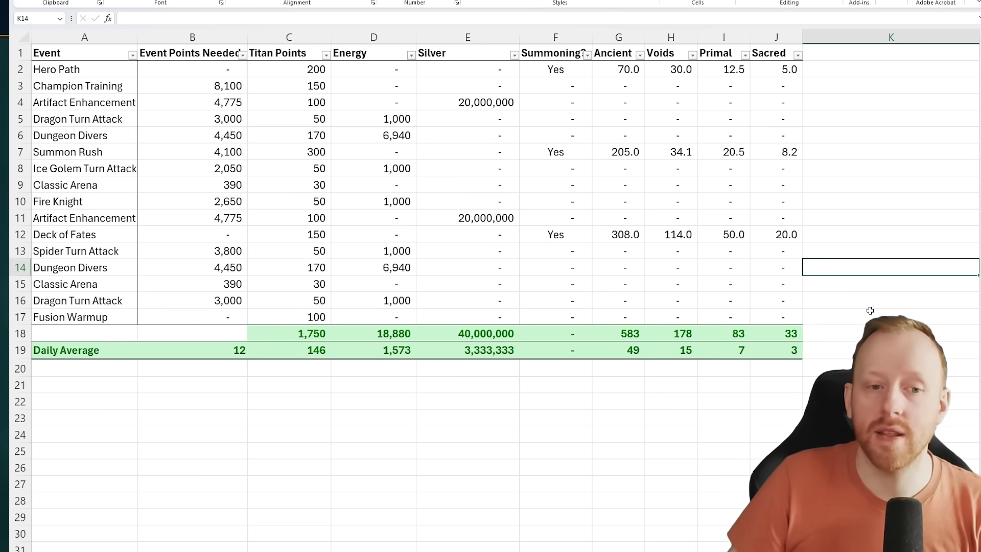
drag(192, 231, 730, 235)
click(687, 282)
click(730, 232)
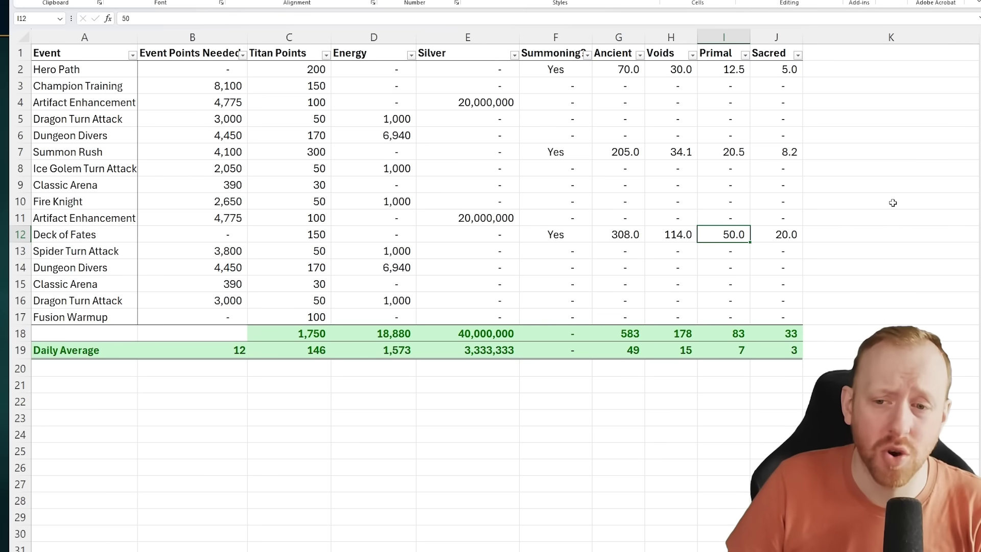
drag(798, 235, 236, 241)
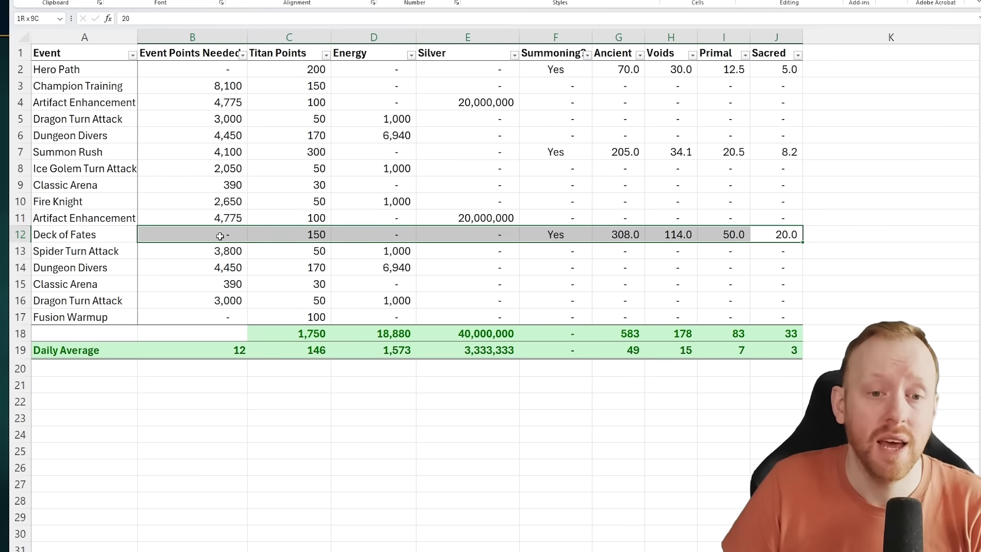
click(891, 401)
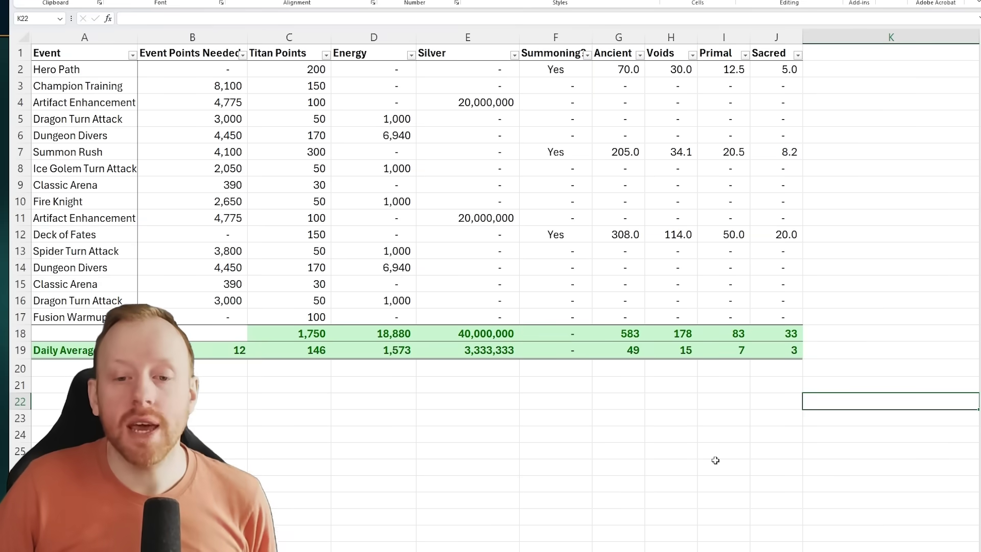
Step: Check the daily average silver, the Sacred shard column with its total, and which events require summoning
click(454, 345)
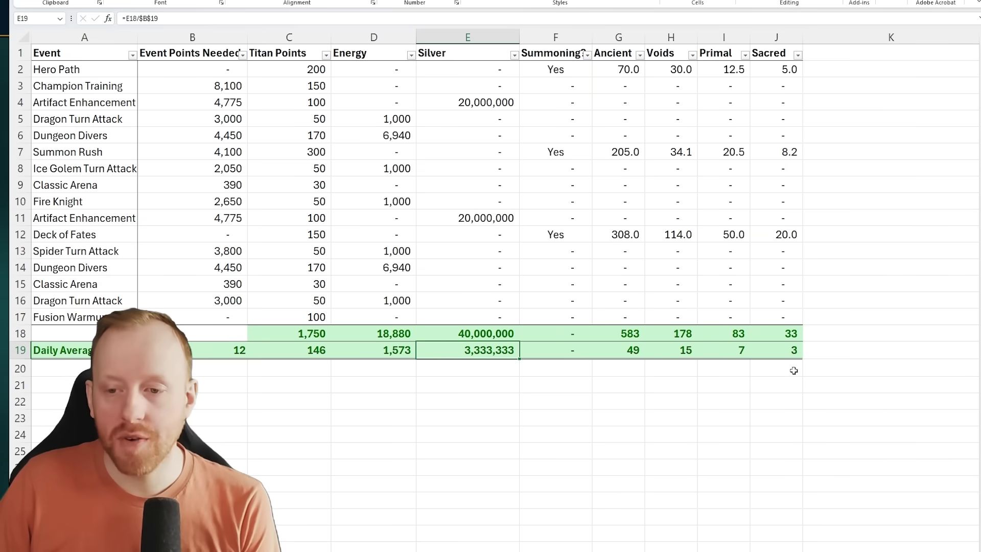
click(798, 341)
drag(785, 73, 800, 305)
click(844, 310)
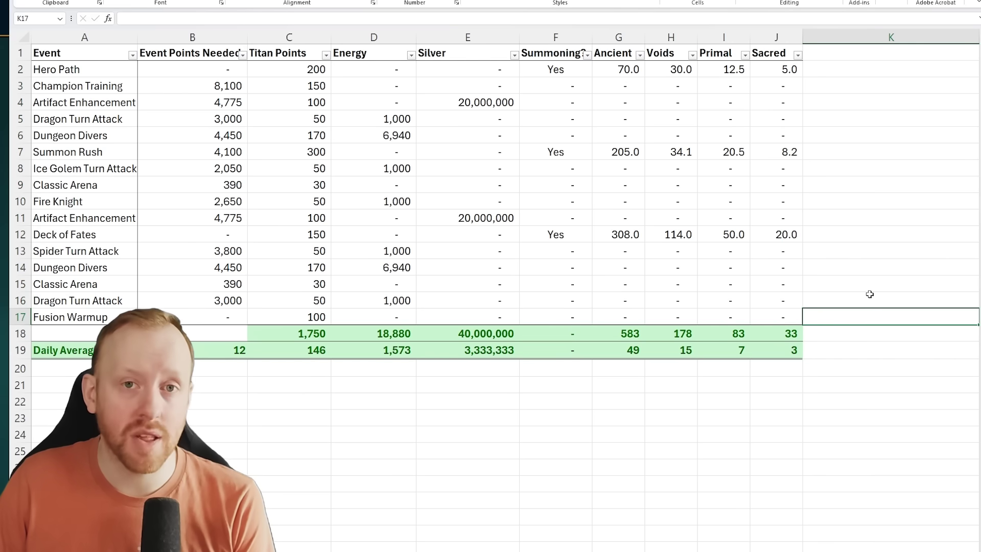
drag(555, 71, 552, 317)
click(836, 203)
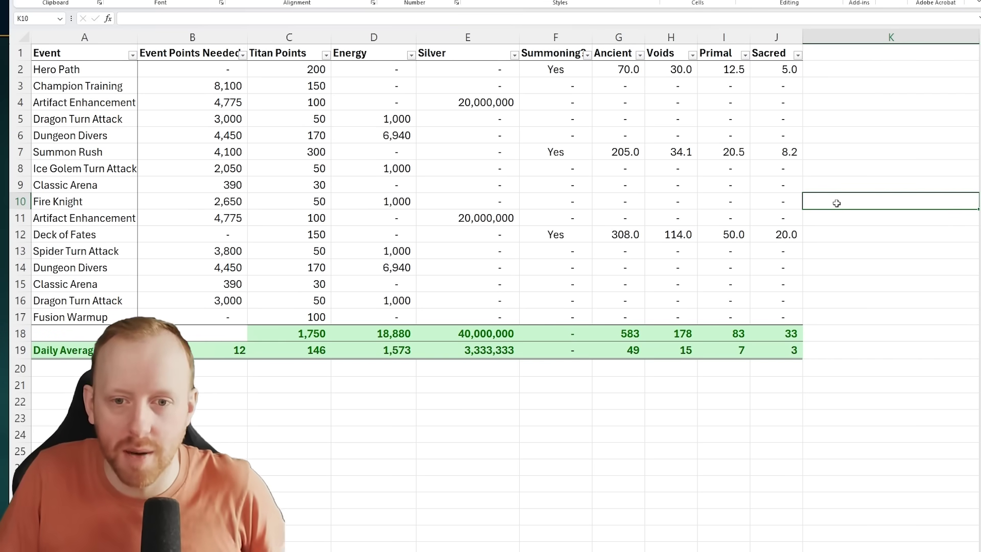
Step: Review the Energy column with its daily average, and the points and energy of both Dungeon Divers events
drag(406, 364, 379, 75)
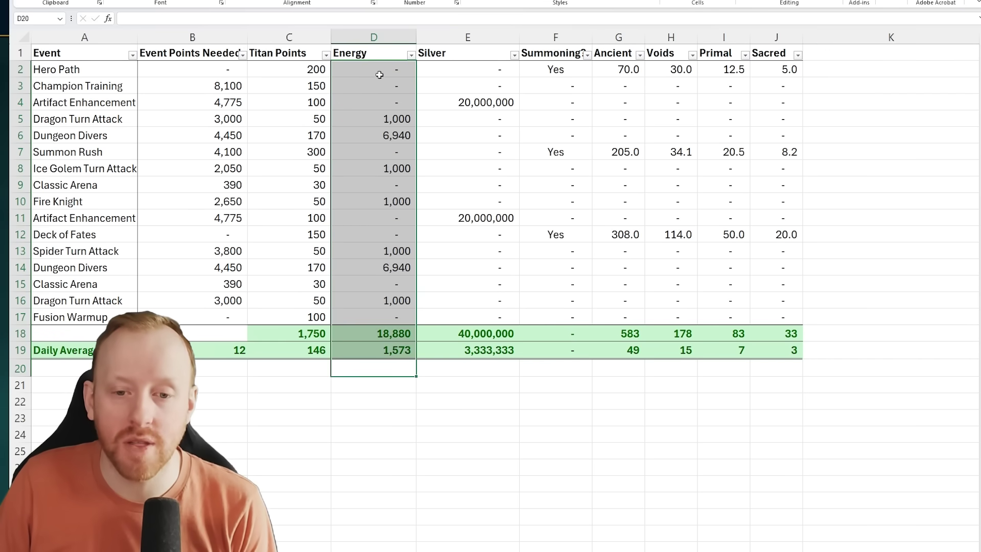
click(370, 488)
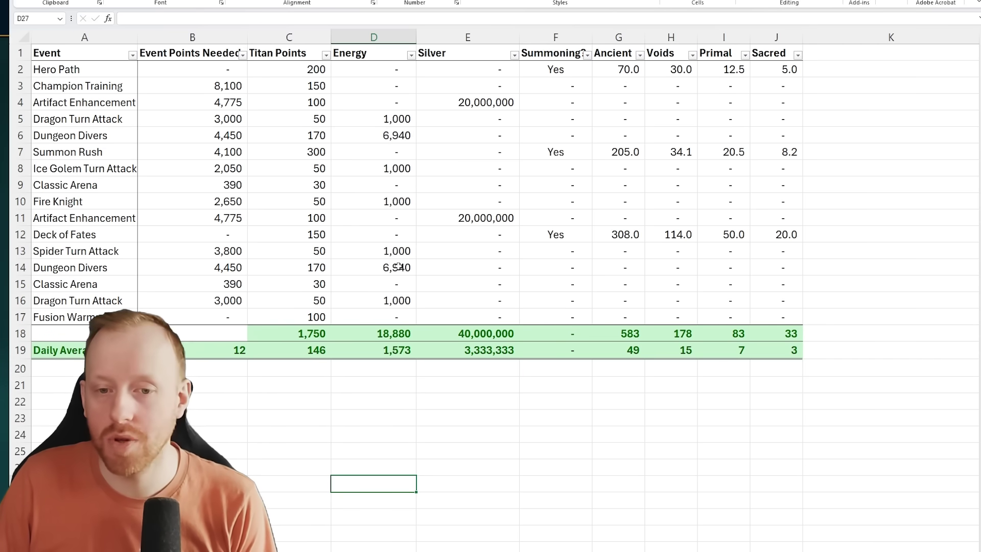
drag(397, 350, 376, 65)
drag(398, 267, 176, 273)
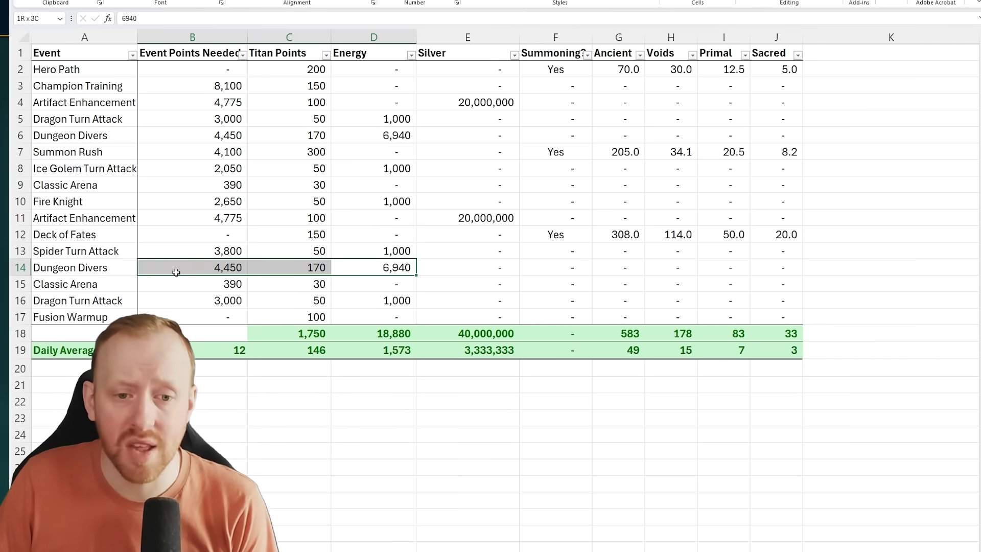
drag(405, 139, 200, 141)
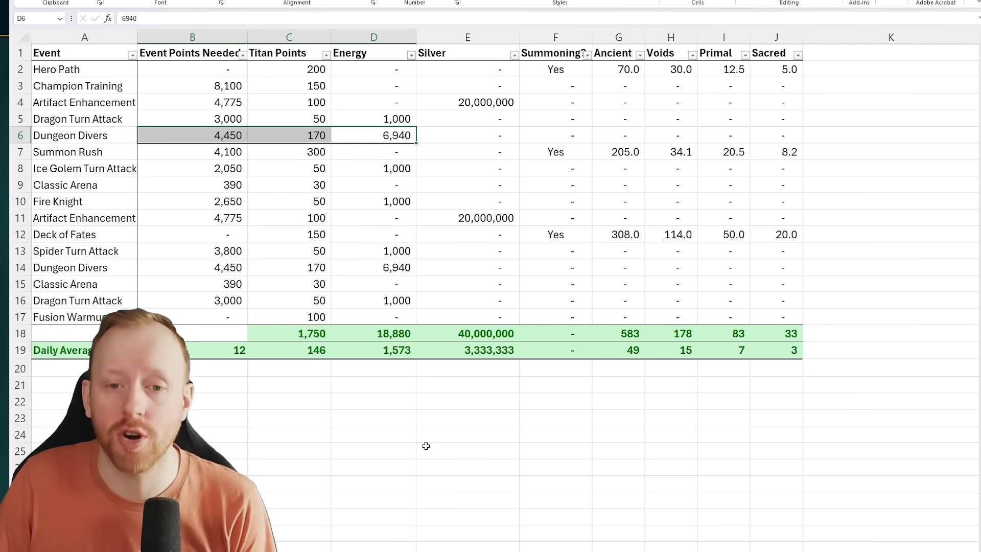
click(387, 456)
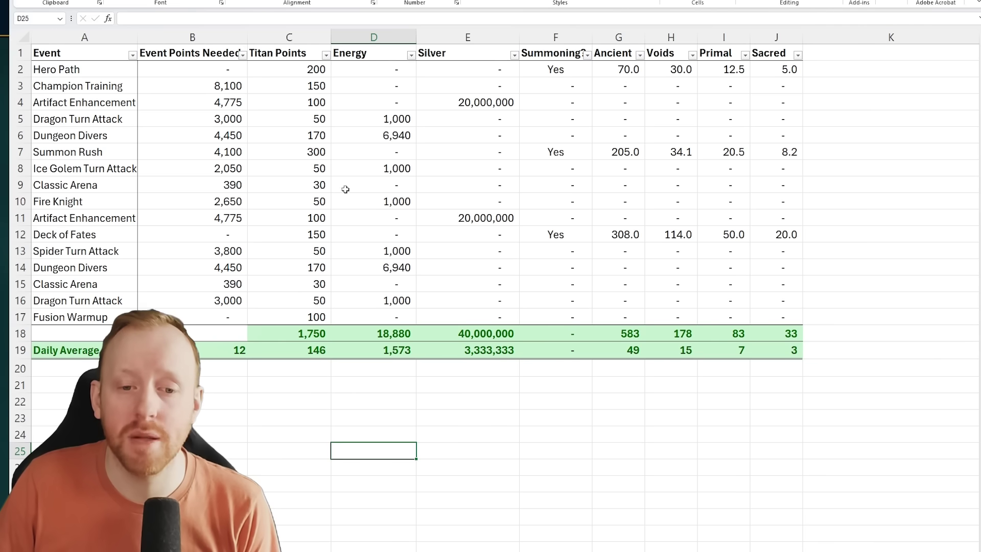